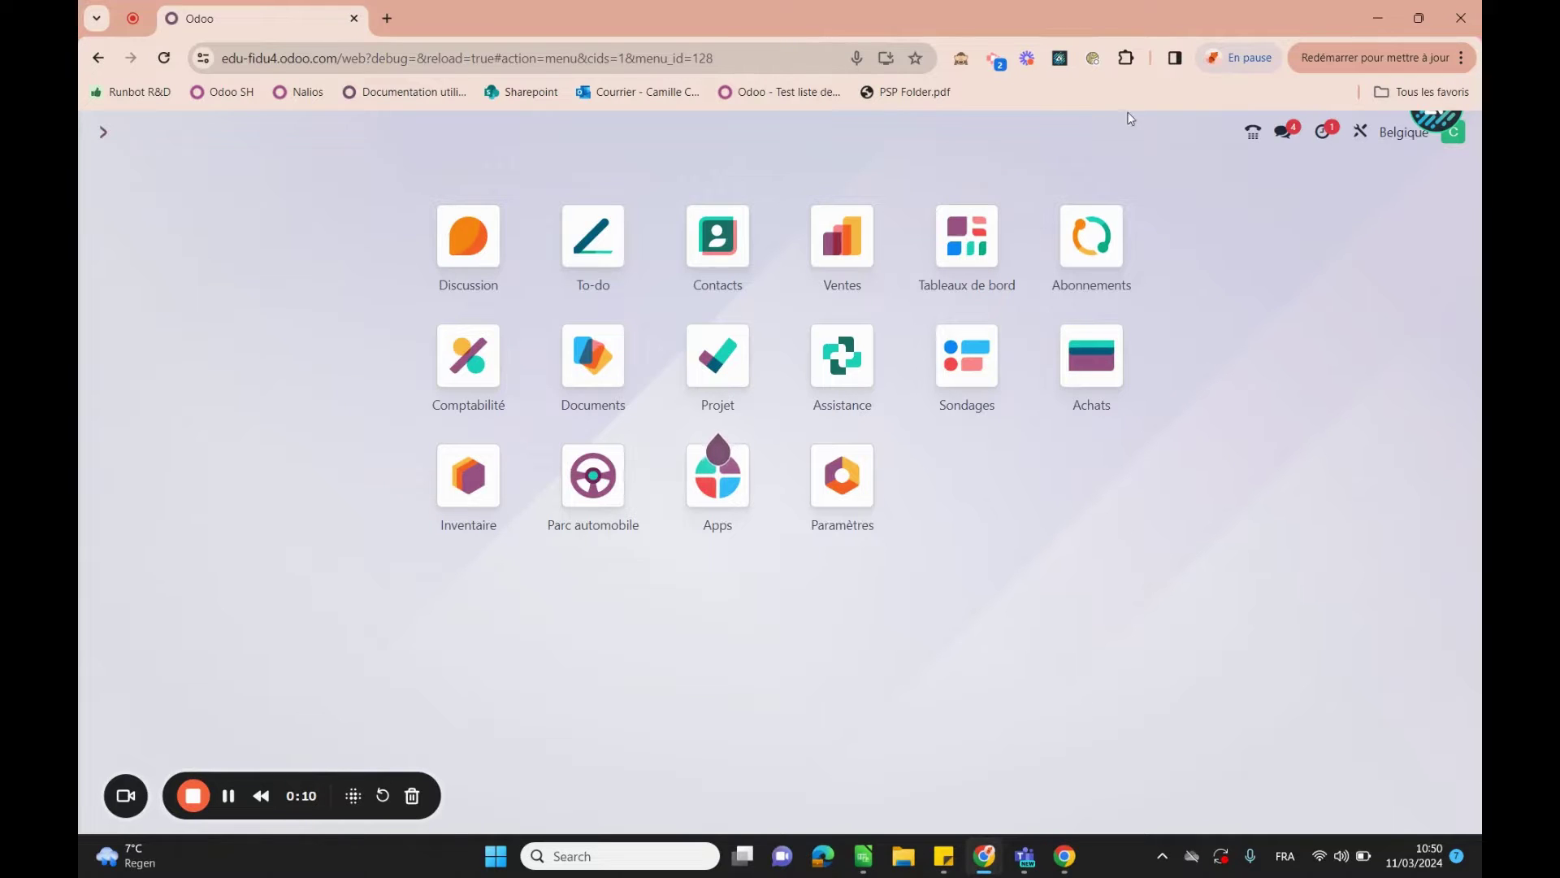
# Search the contacts for "ing", open ING BELGIUM and view the details of its bank account in the accounting information.
pyautogui.click(725, 233)
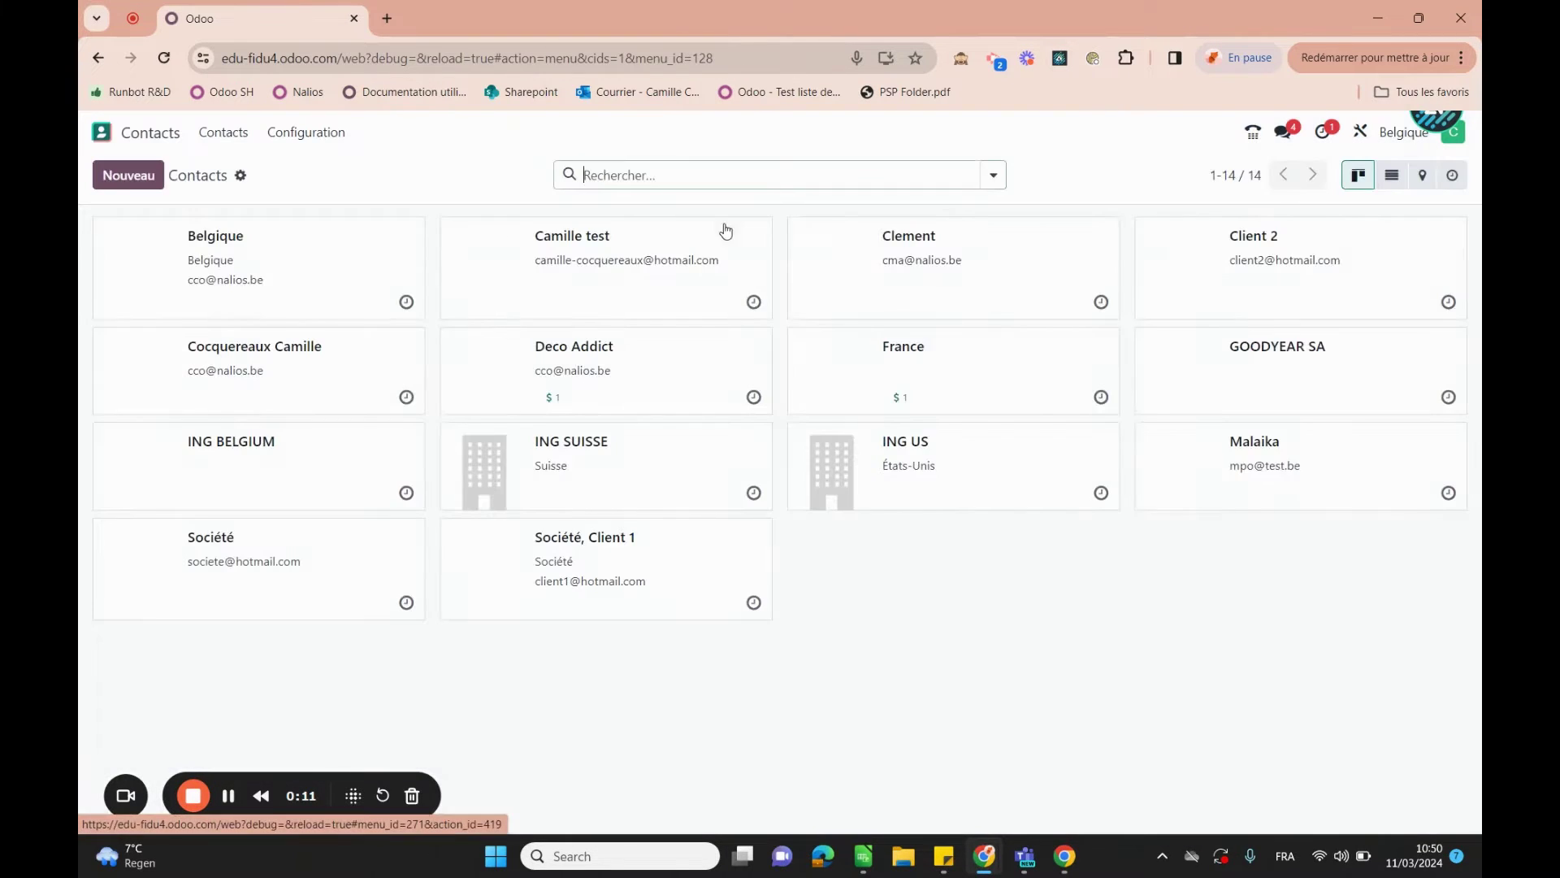
pyautogui.write('ing')
pyautogui.press('Return')
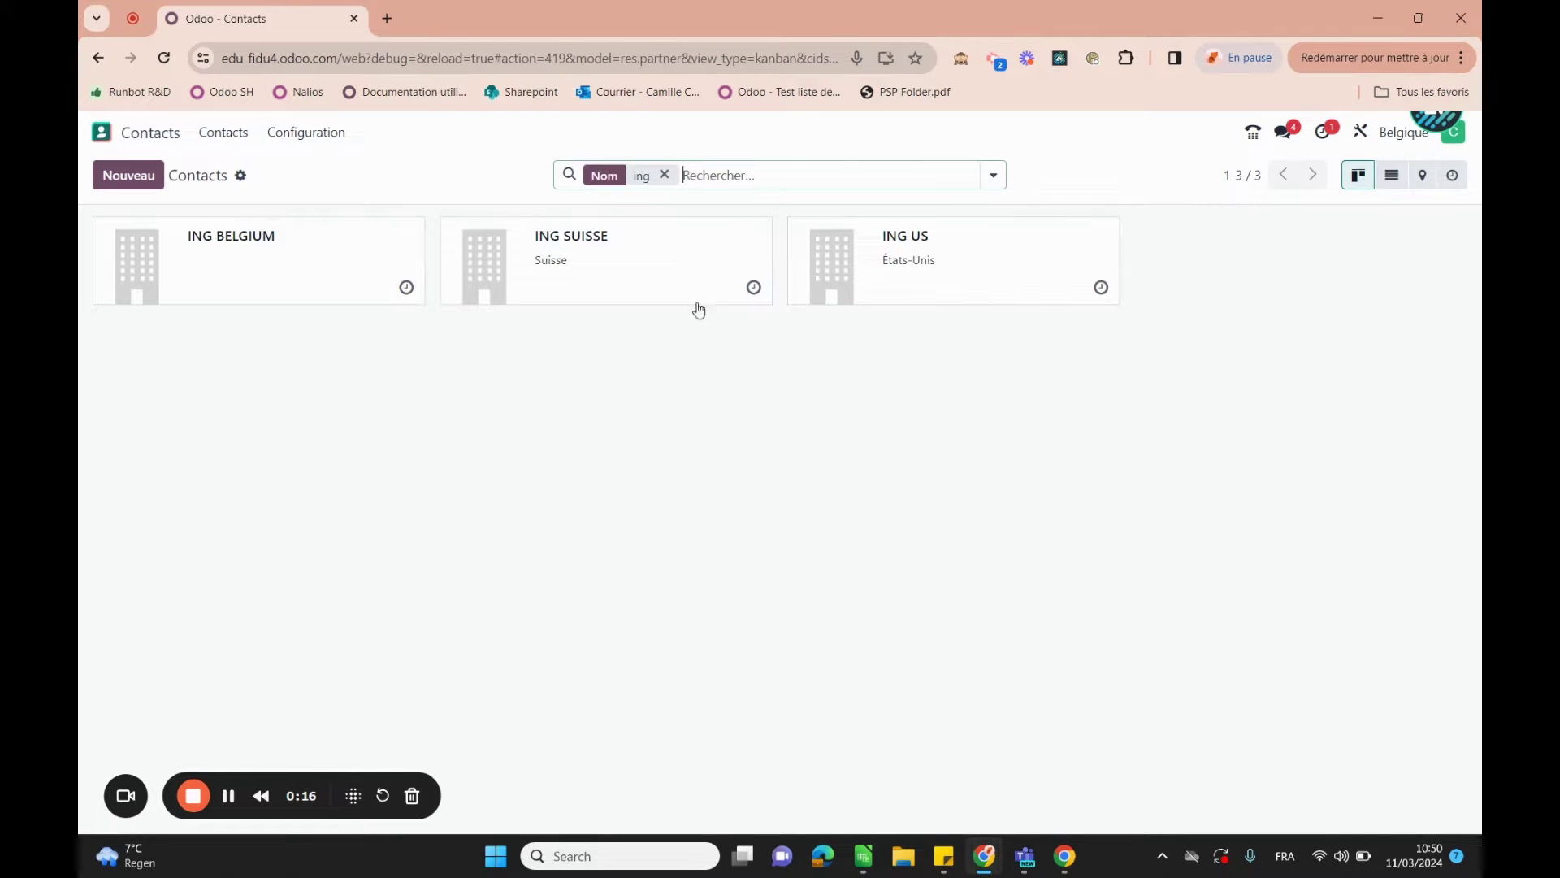
pyautogui.click(383, 242)
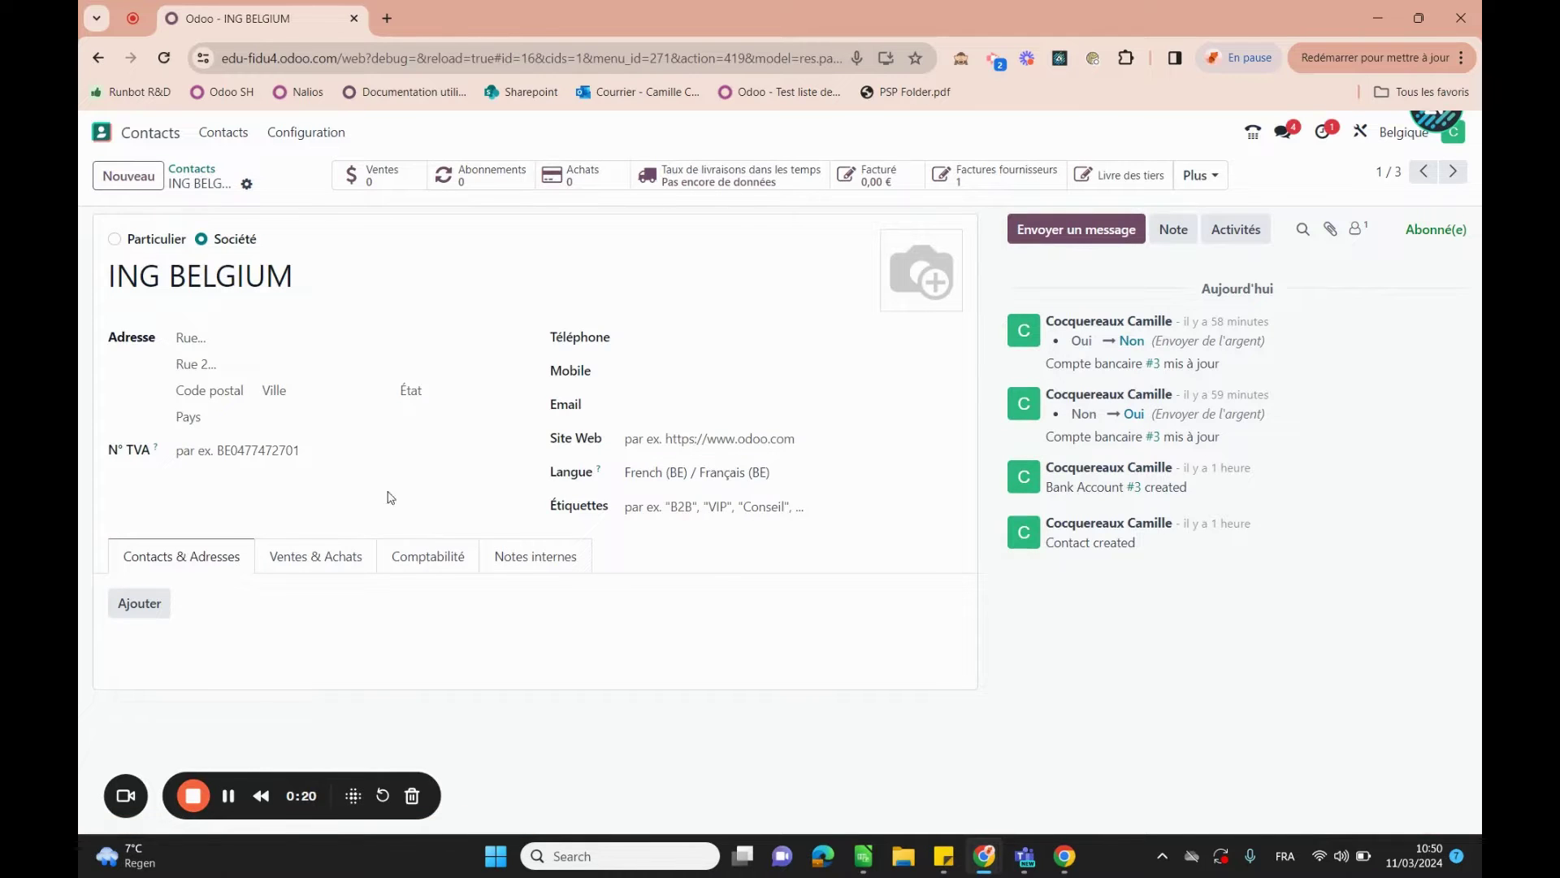
pyautogui.click(414, 560)
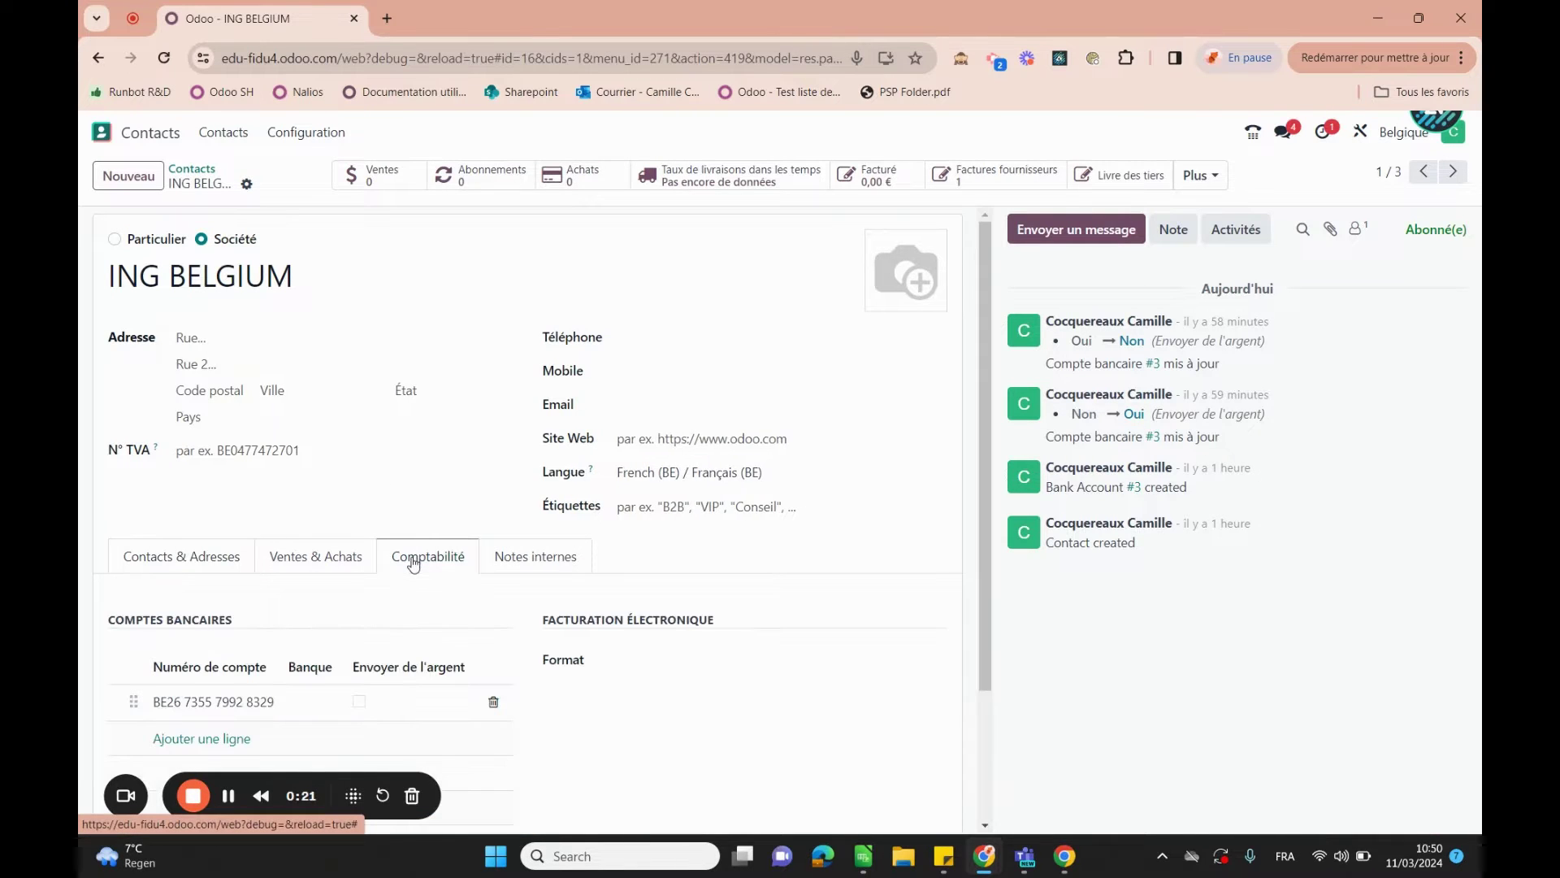
pyautogui.click(296, 717)
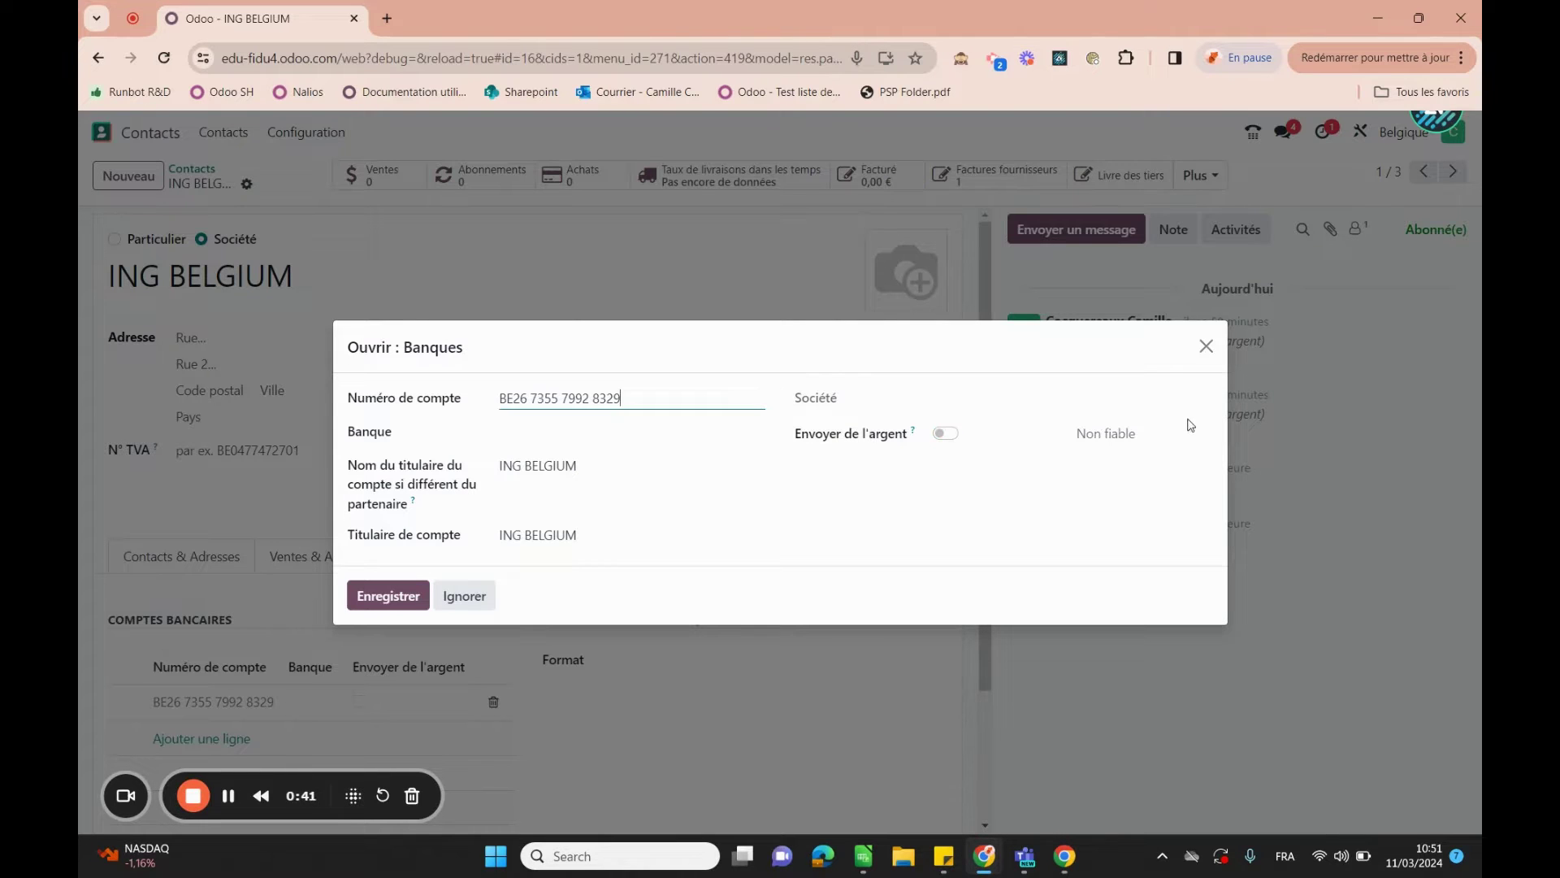
pyautogui.click(1207, 348)
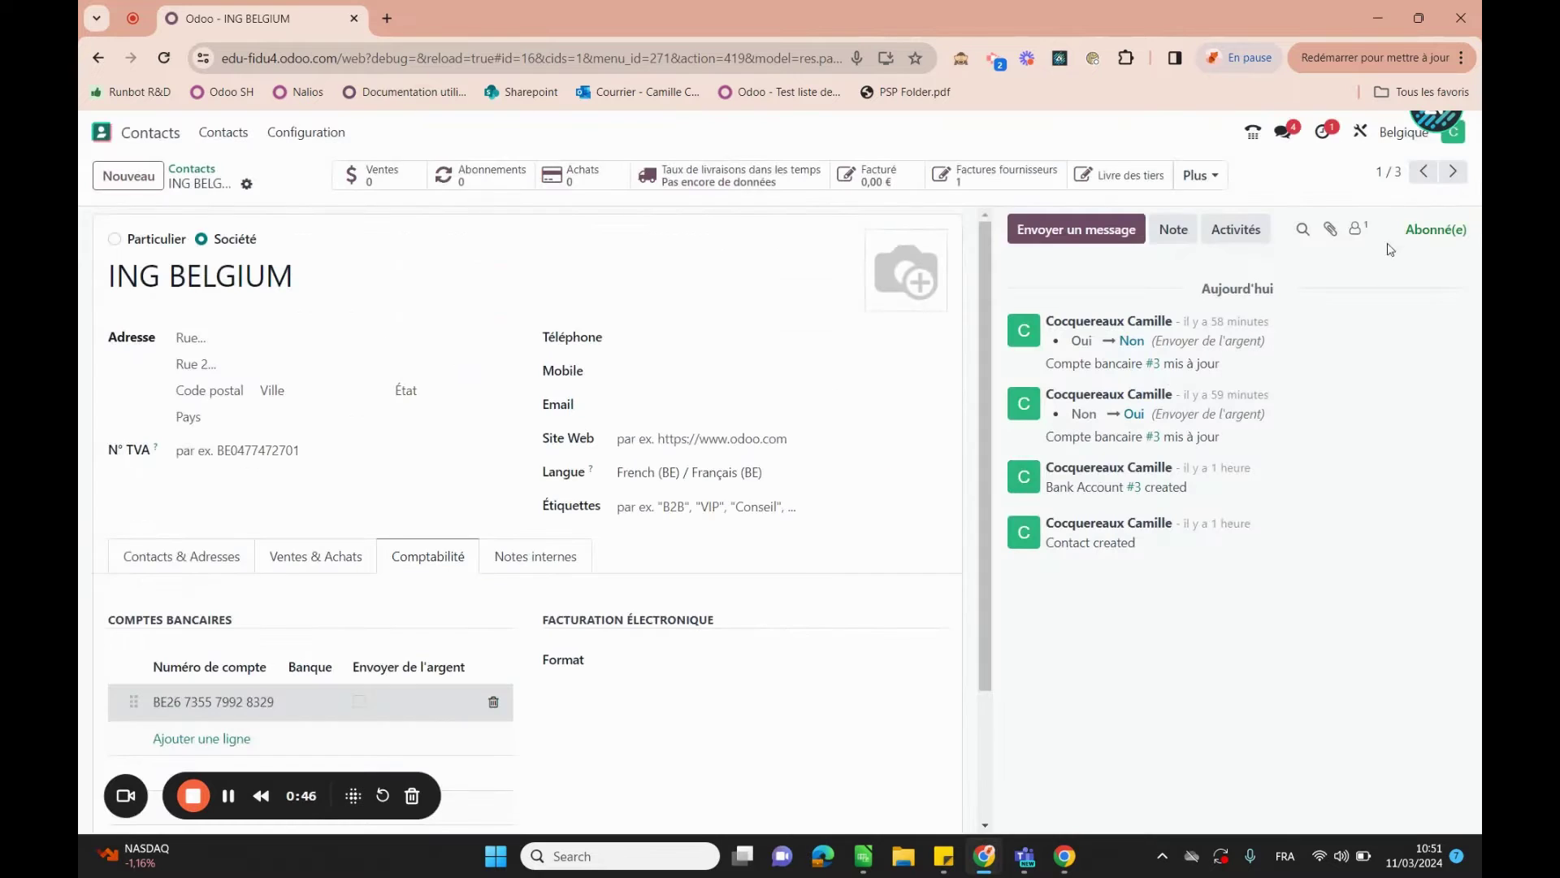
# Go to the ING SUISSE contact and examine the trust details of its bank account.
pyautogui.click(1461, 179)
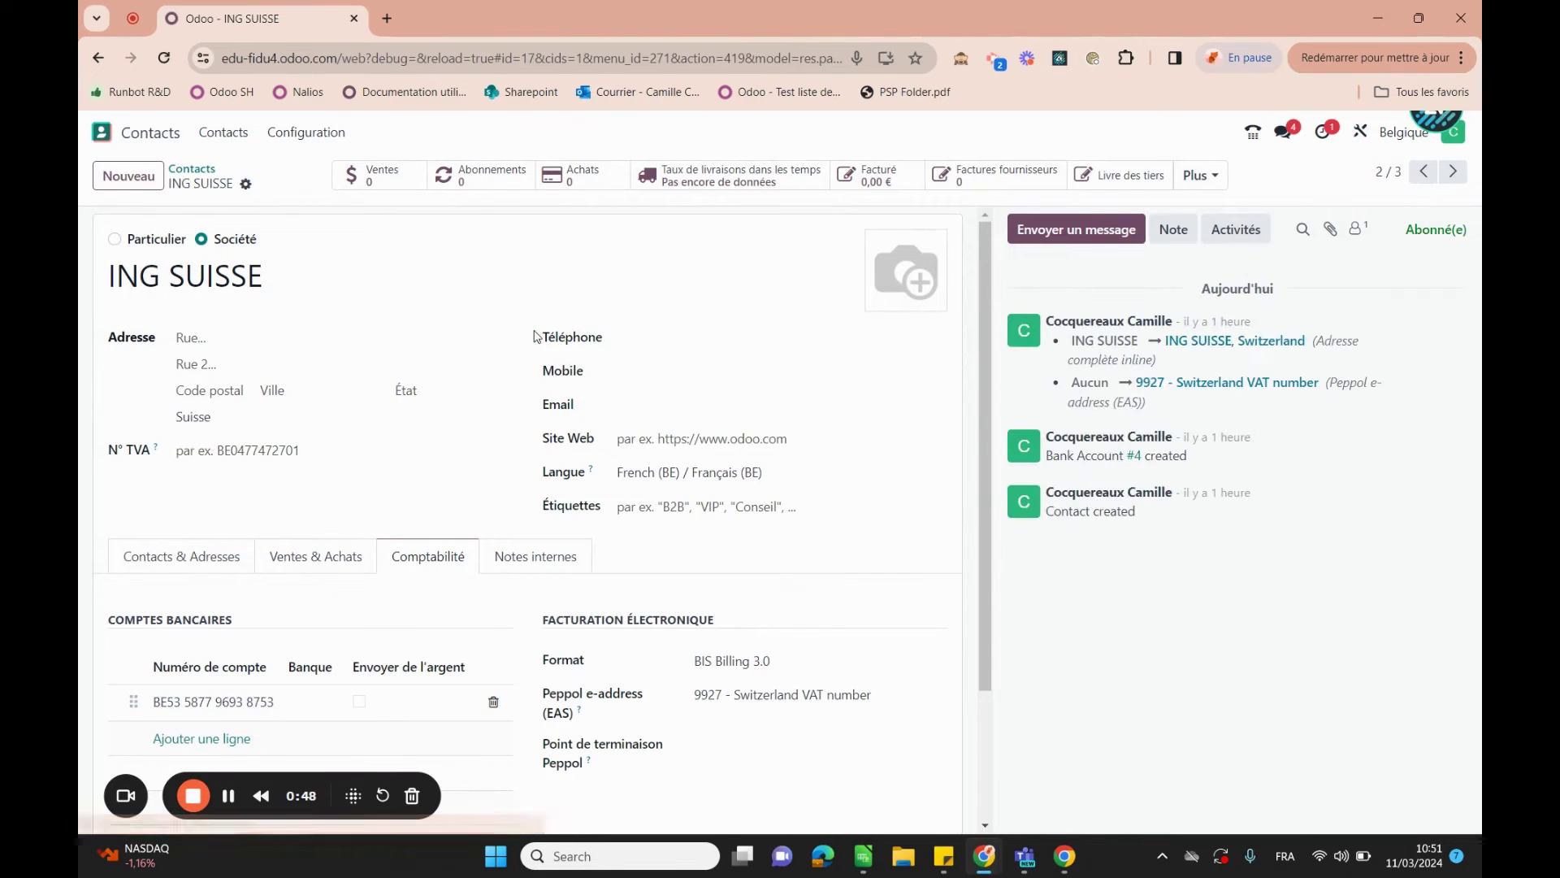
pyautogui.scroll(-2, 358, 397)
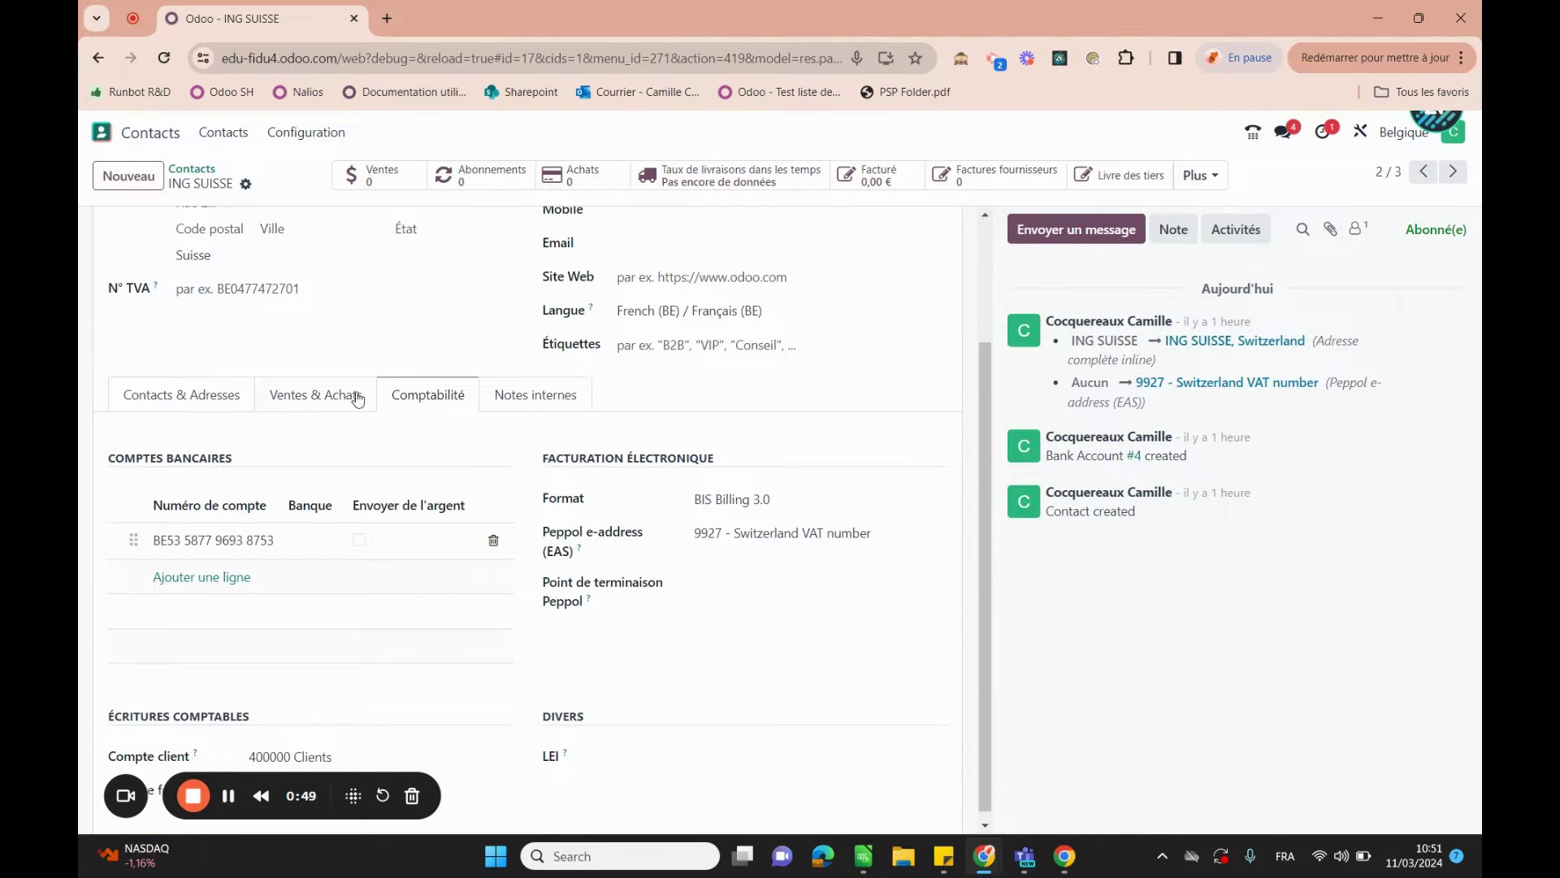
pyautogui.click(256, 540)
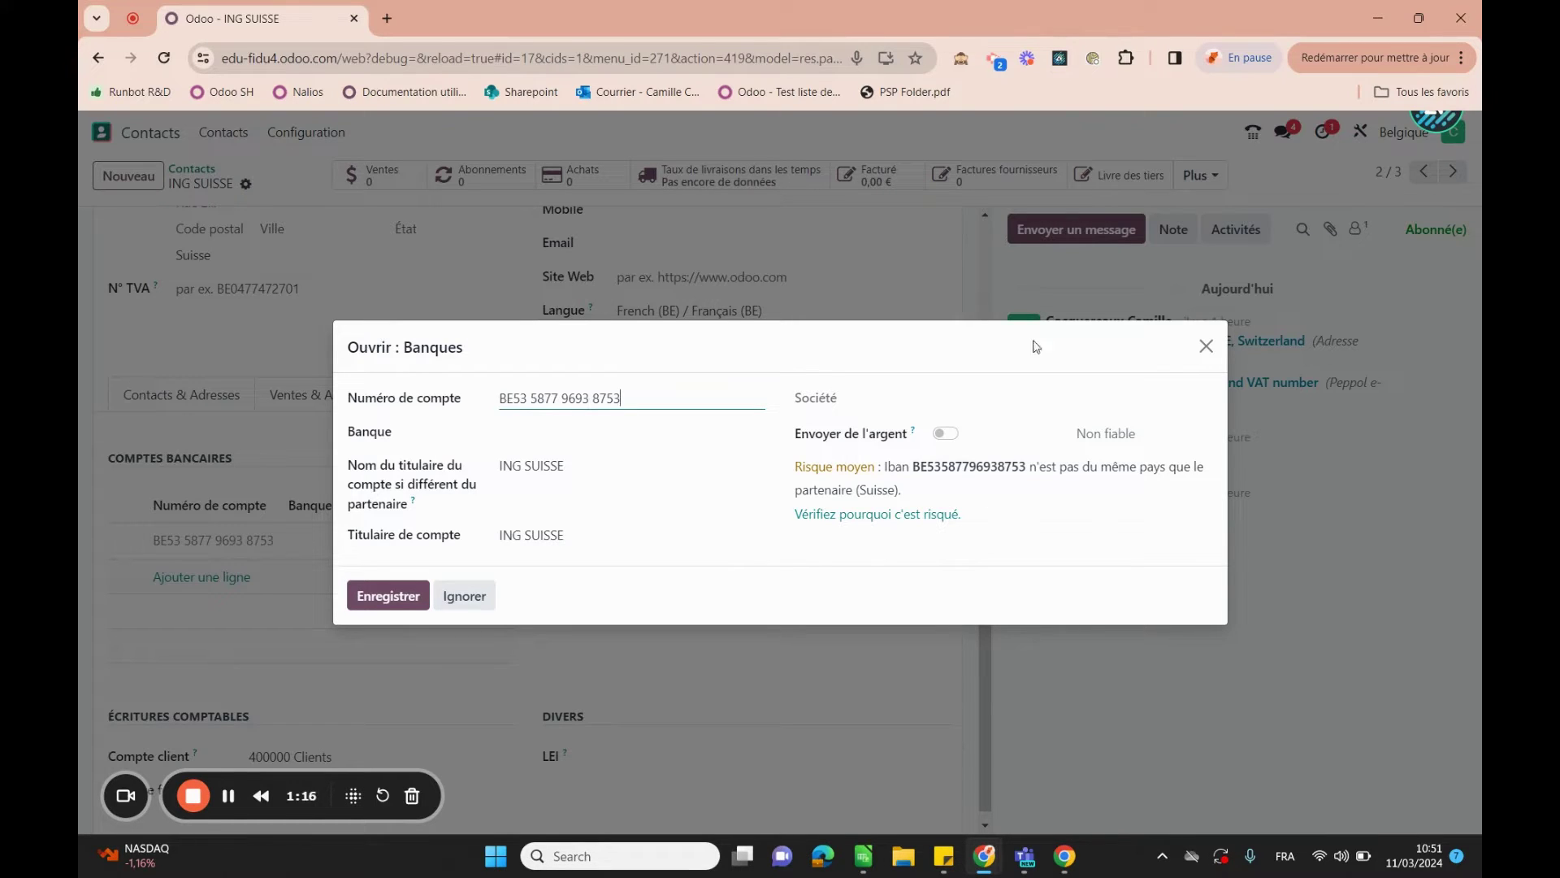
pyautogui.click(1206, 347)
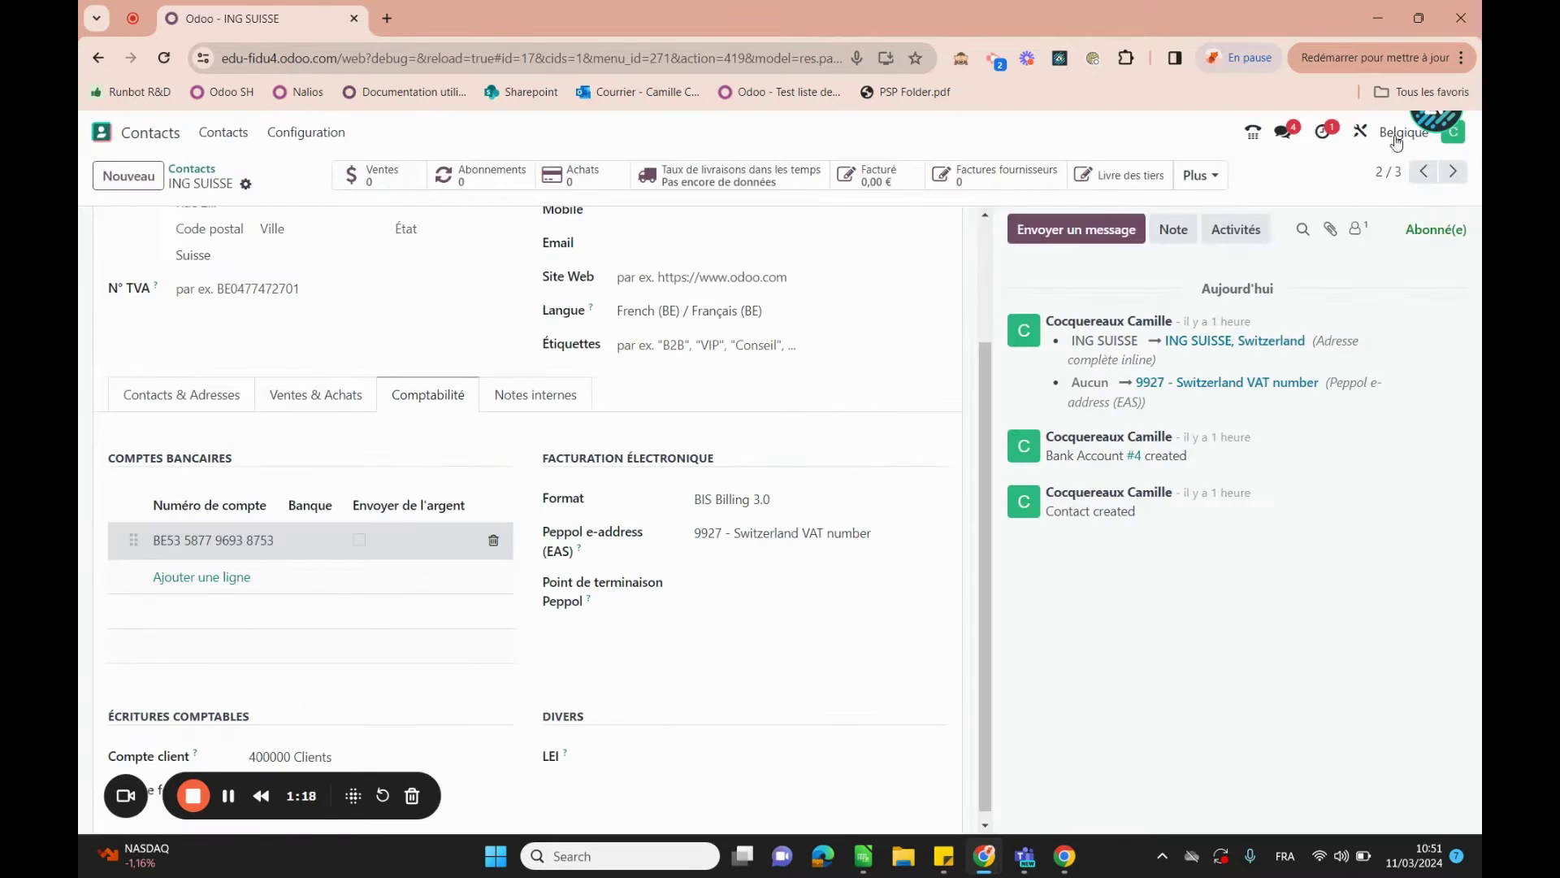
# Go to the ING US contact and check its country and the risk details of its bank account.
pyautogui.click(1454, 172)
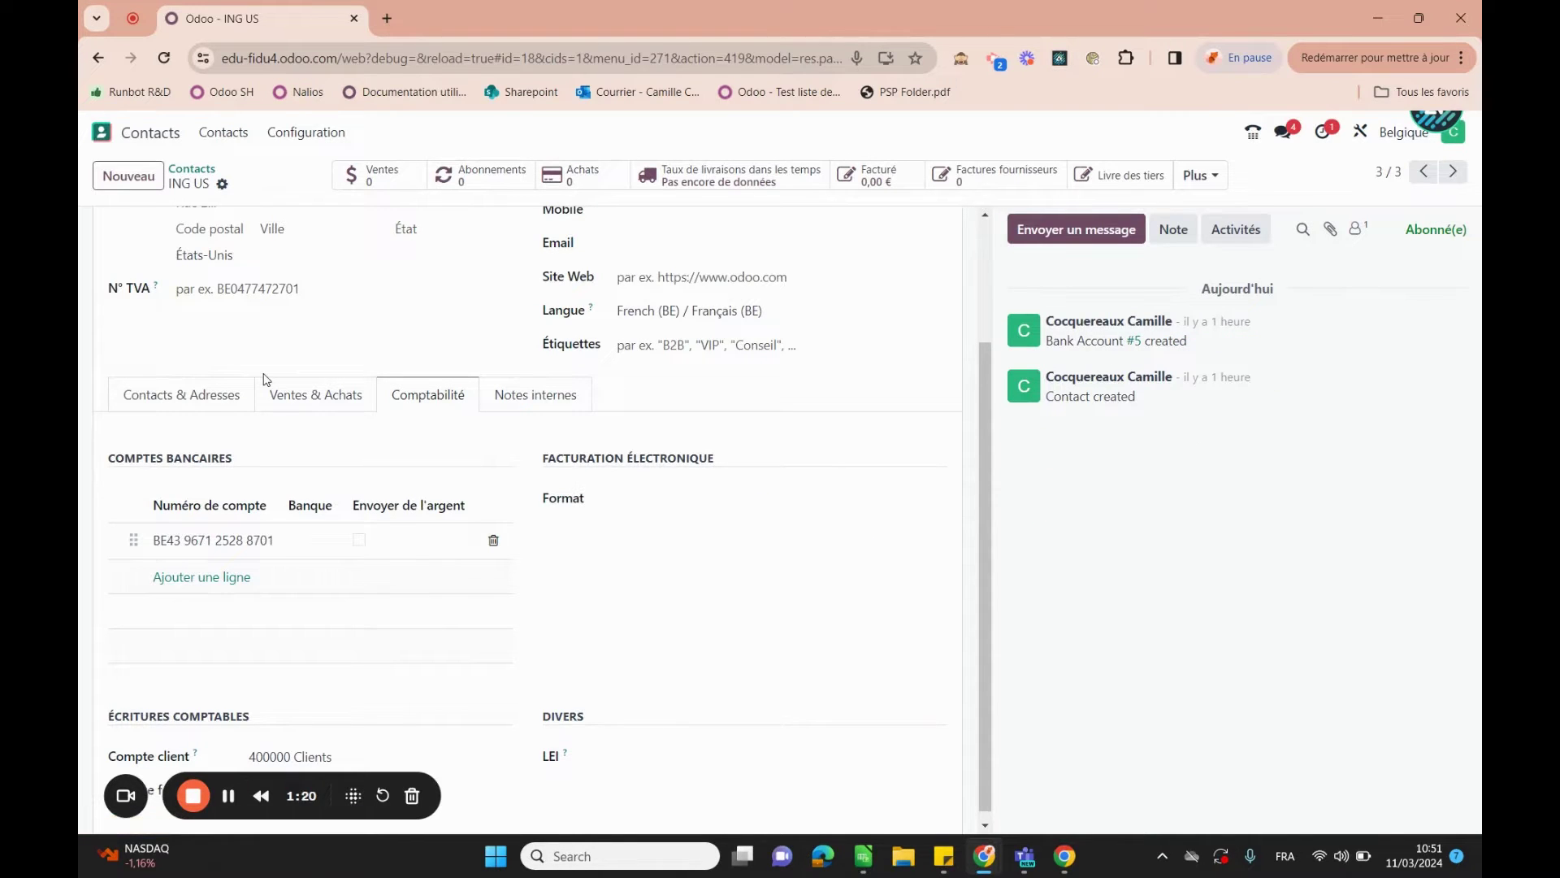
pyautogui.scroll(3, 264, 380)
pyautogui.scroll(-1, 264, 380)
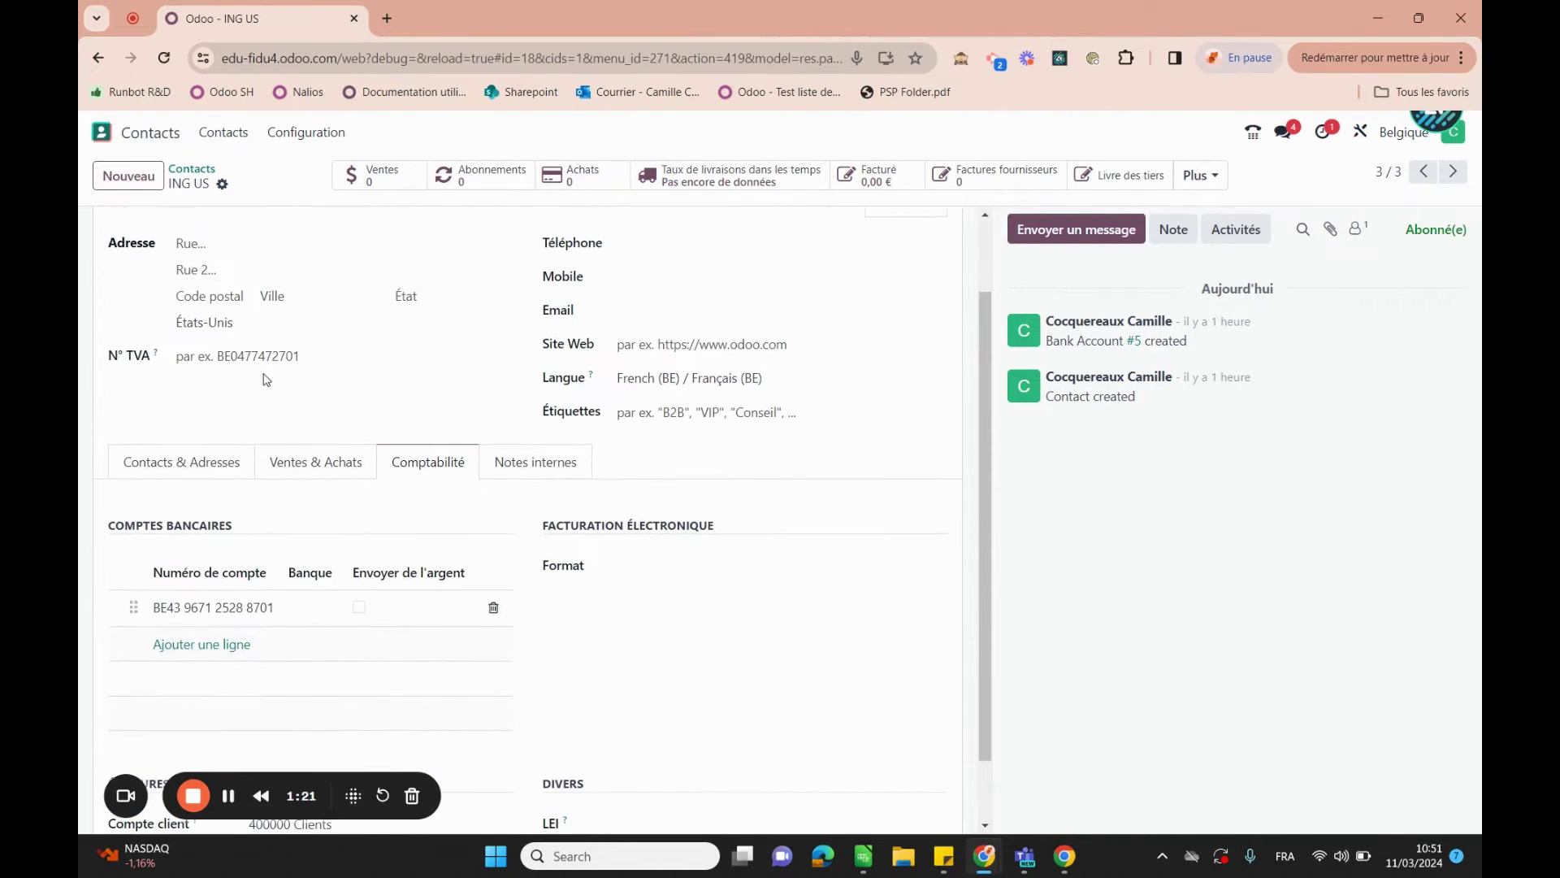
pyautogui.click(279, 614)
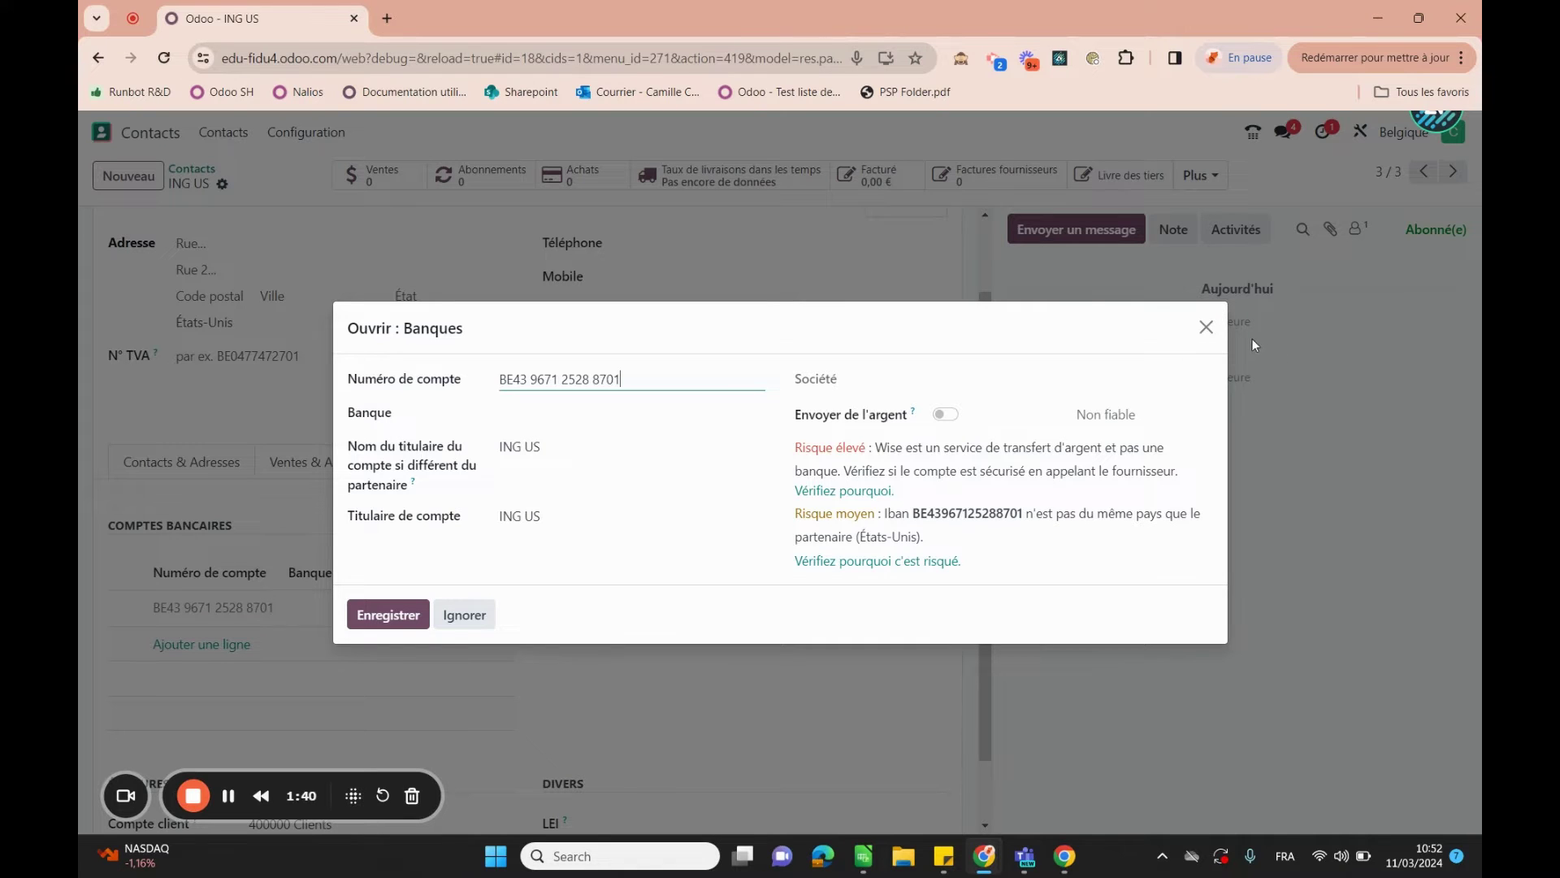
pyautogui.click(1206, 327)
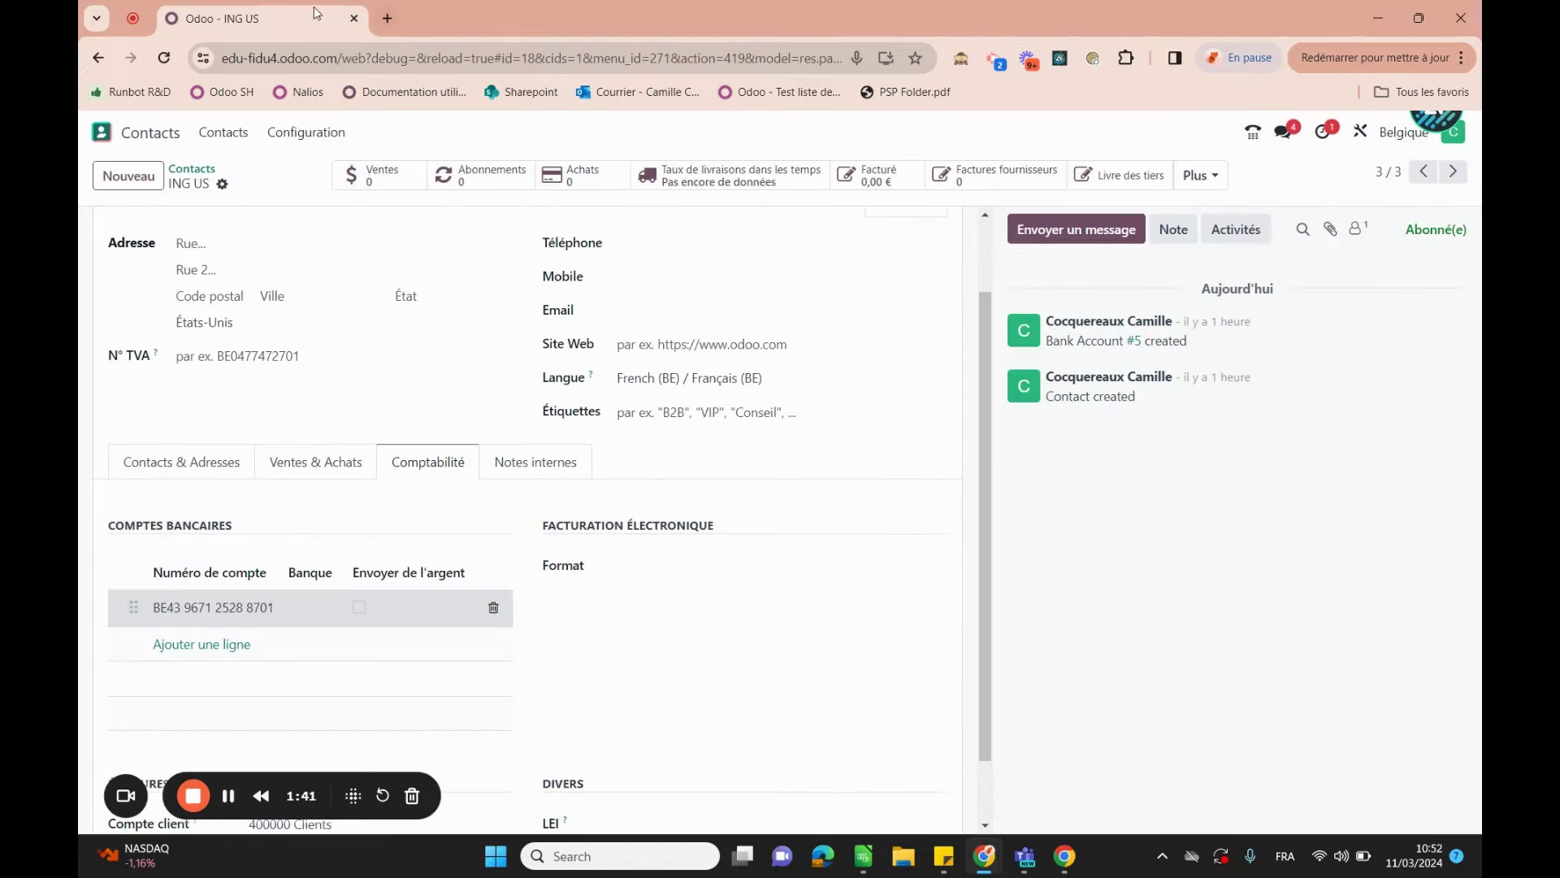
# Search the Comptabilité settings for "sepa", check the Virement SEPA (SCT) option for supplier payments and save the settings.
pyautogui.click(100, 132)
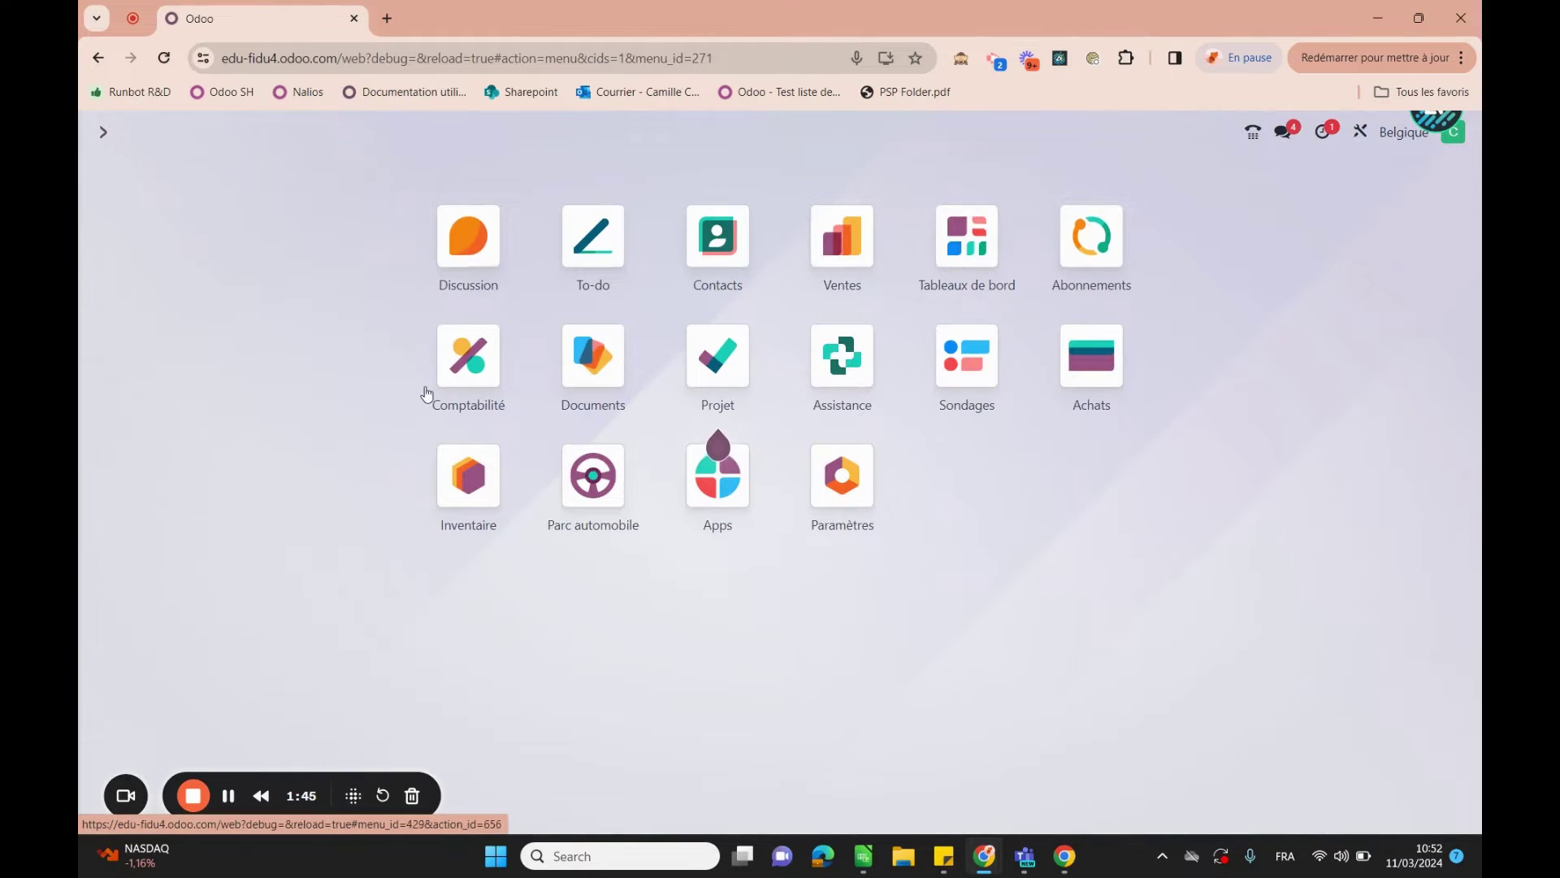
pyautogui.click(490, 371)
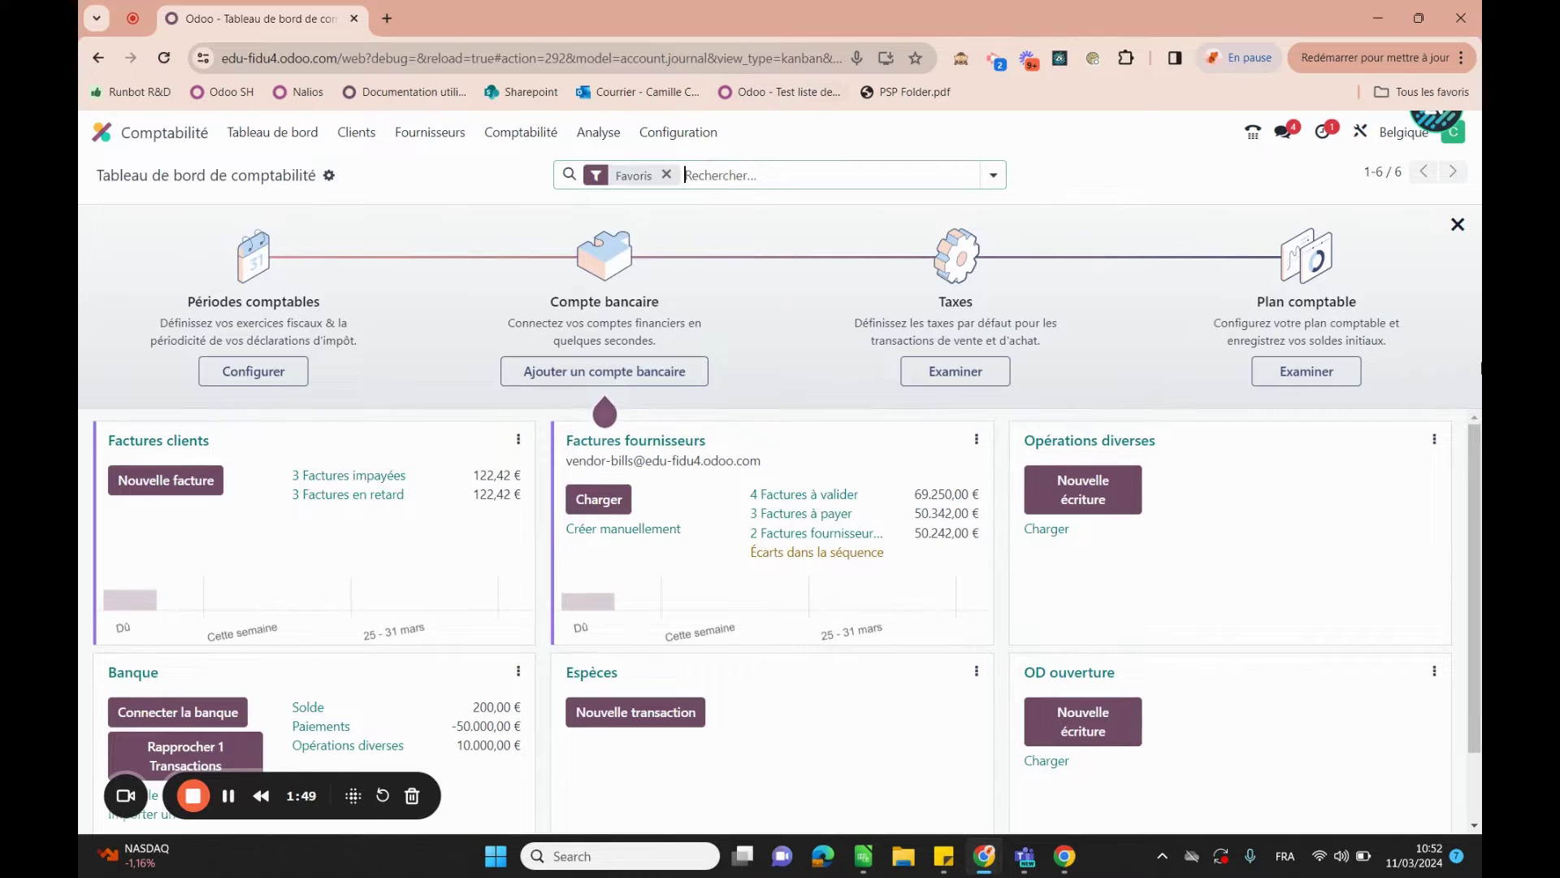
pyautogui.click(670, 134)
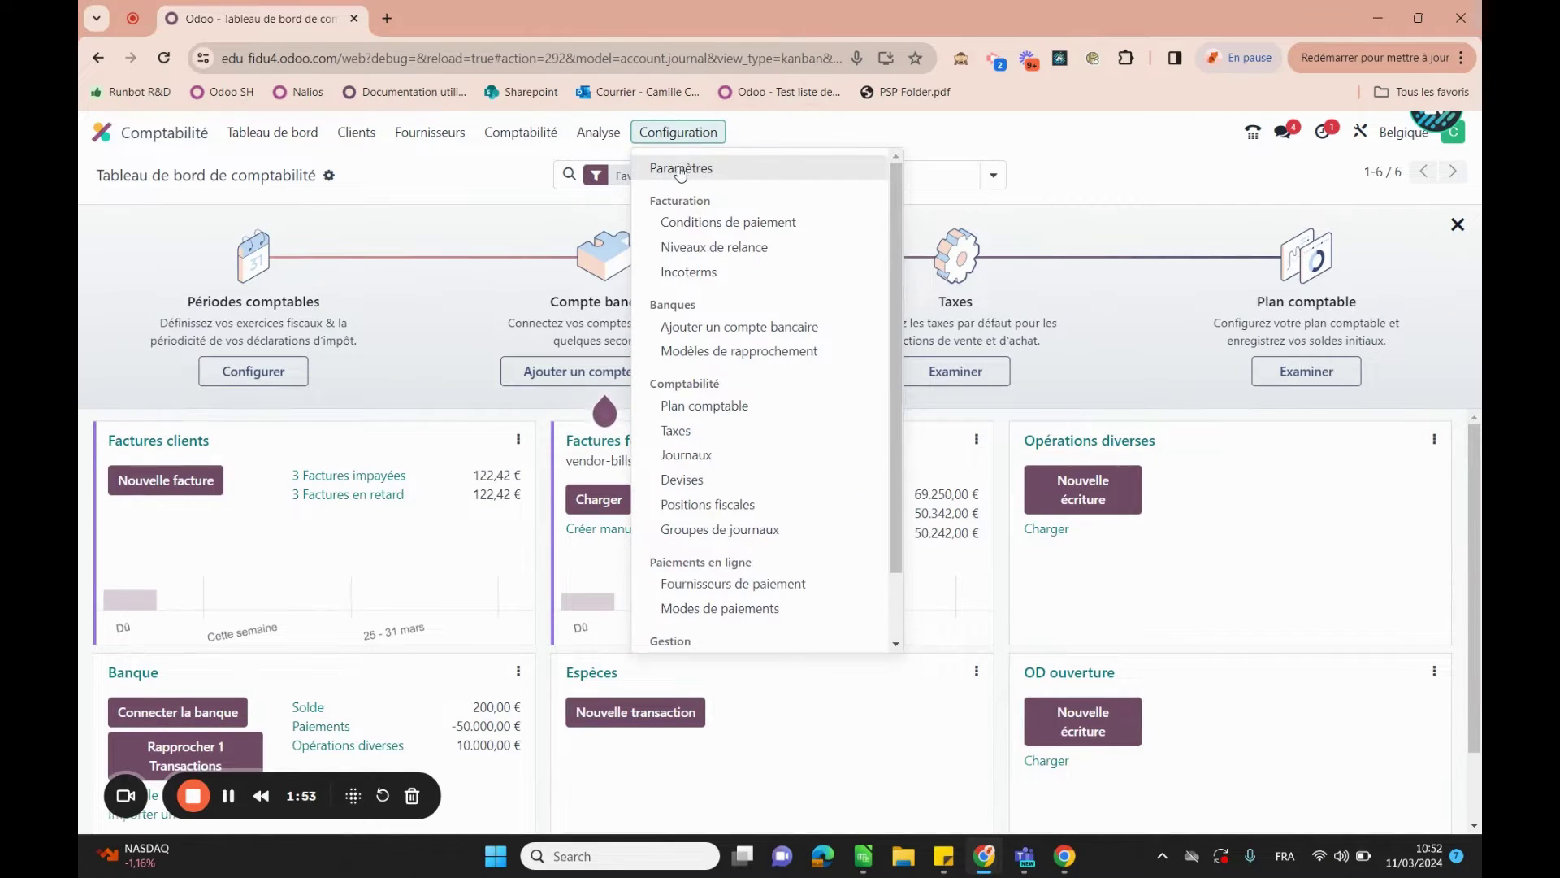
pyautogui.click(679, 168)
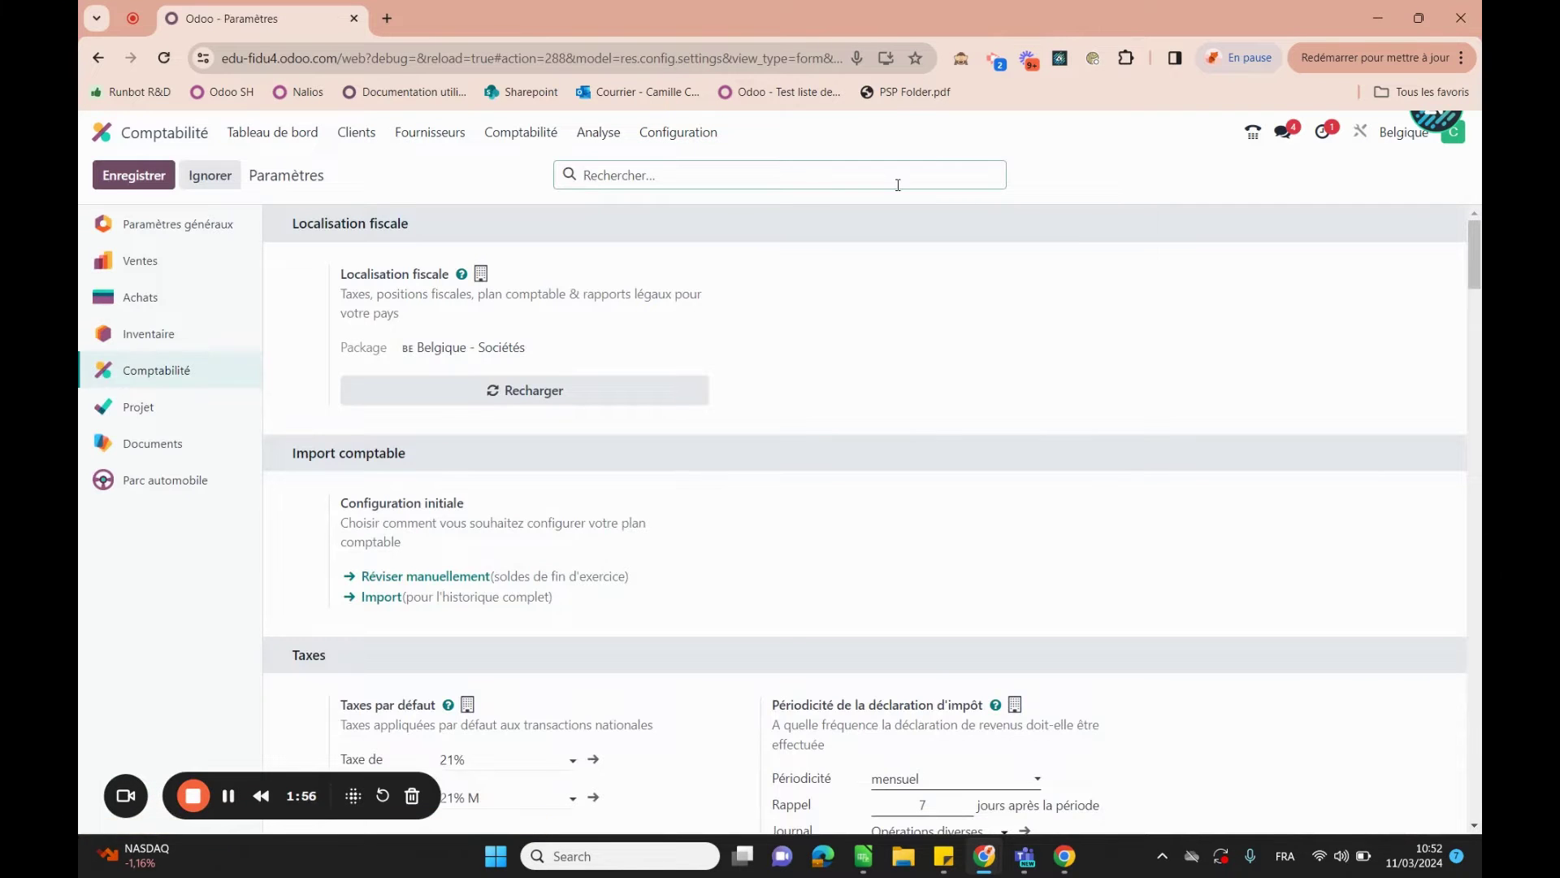
pyautogui.write('sepa')
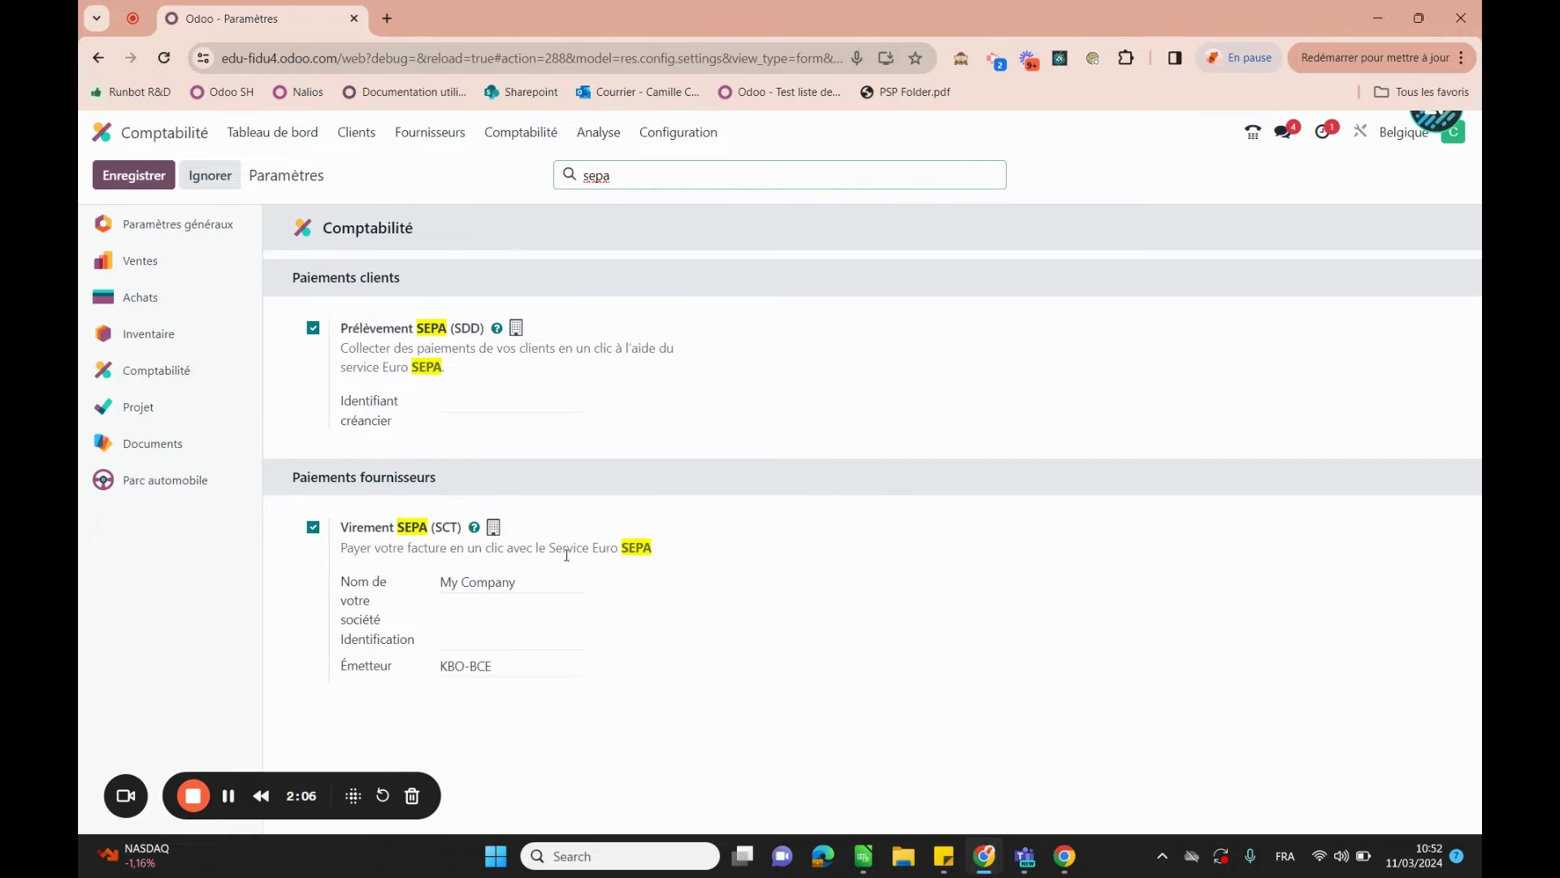
pyautogui.moveTo(457, 533)
pyautogui.click(150, 173)
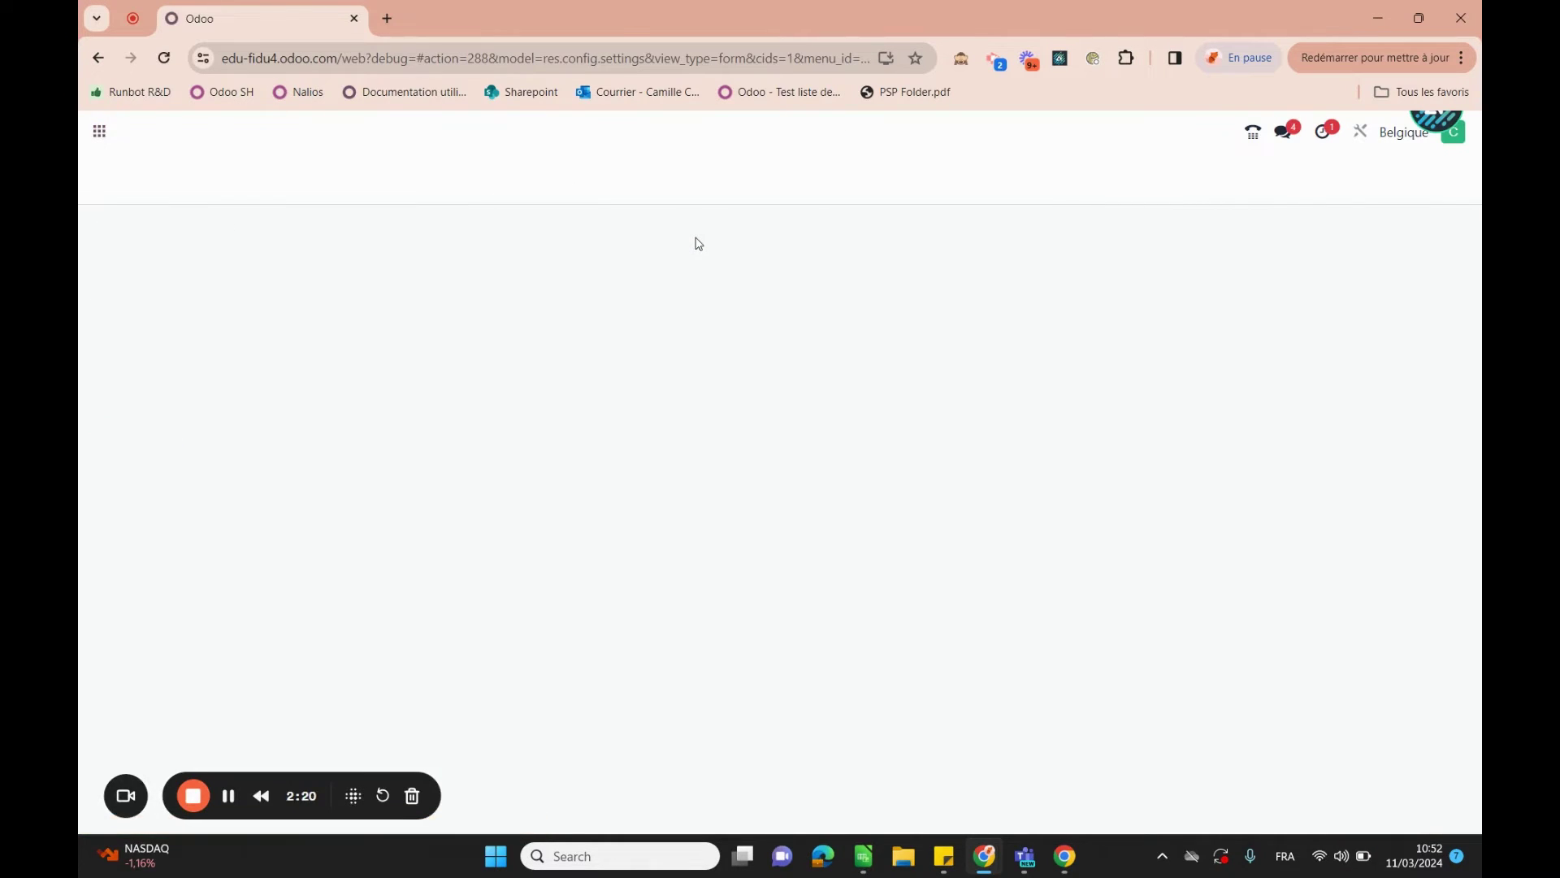
# Hide the onboarding steps on the accounting dashboard and open the Factures fournisseurs list.
pyautogui.click(322, 137)
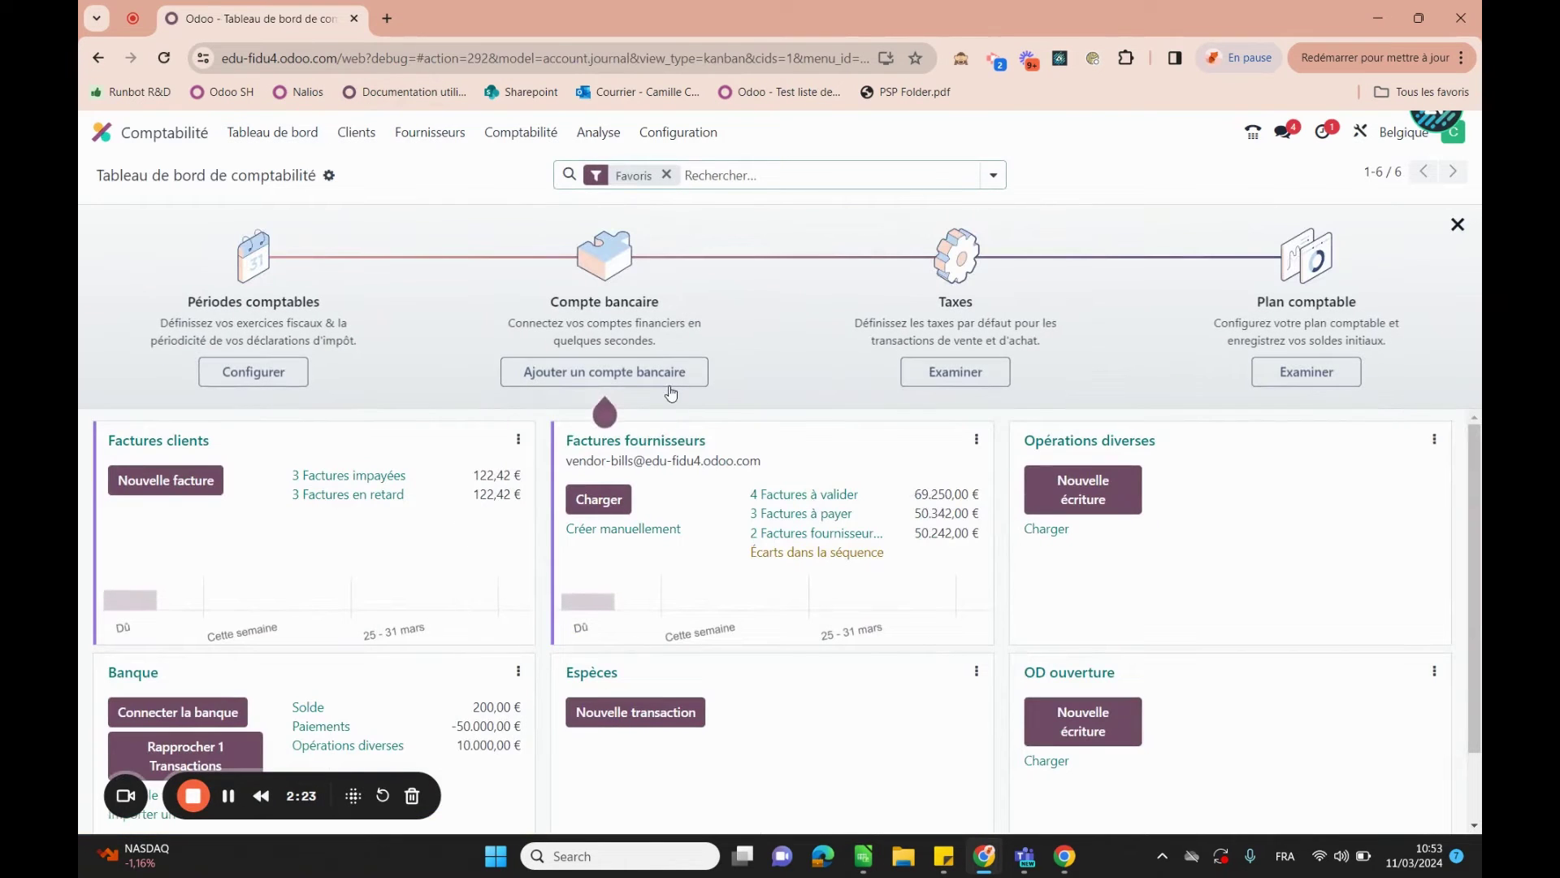
pyautogui.click(1458, 224)
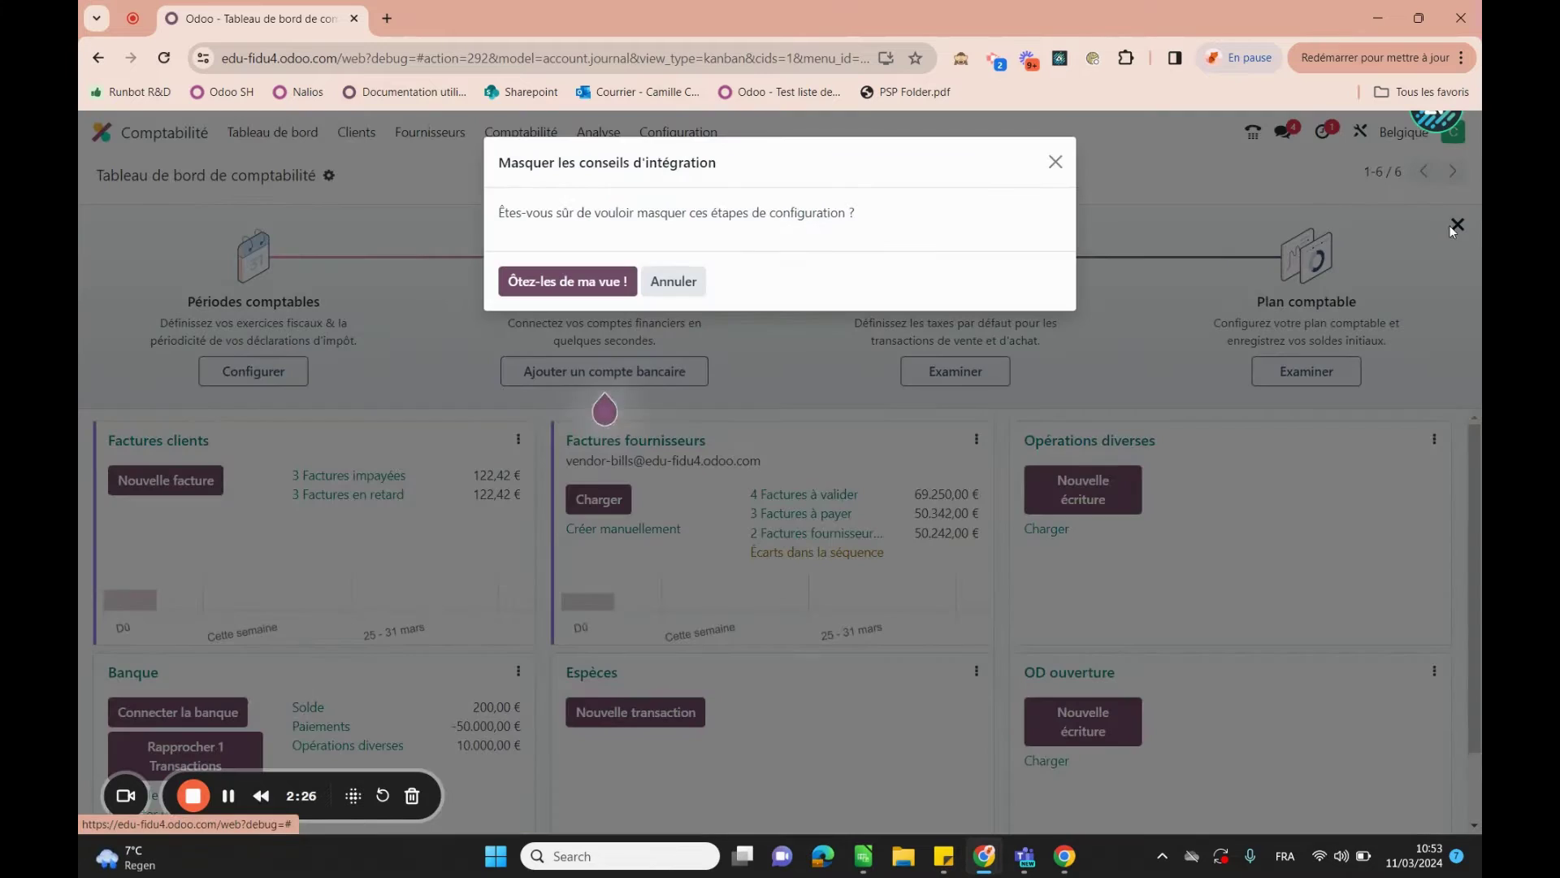
pyautogui.click(543, 284)
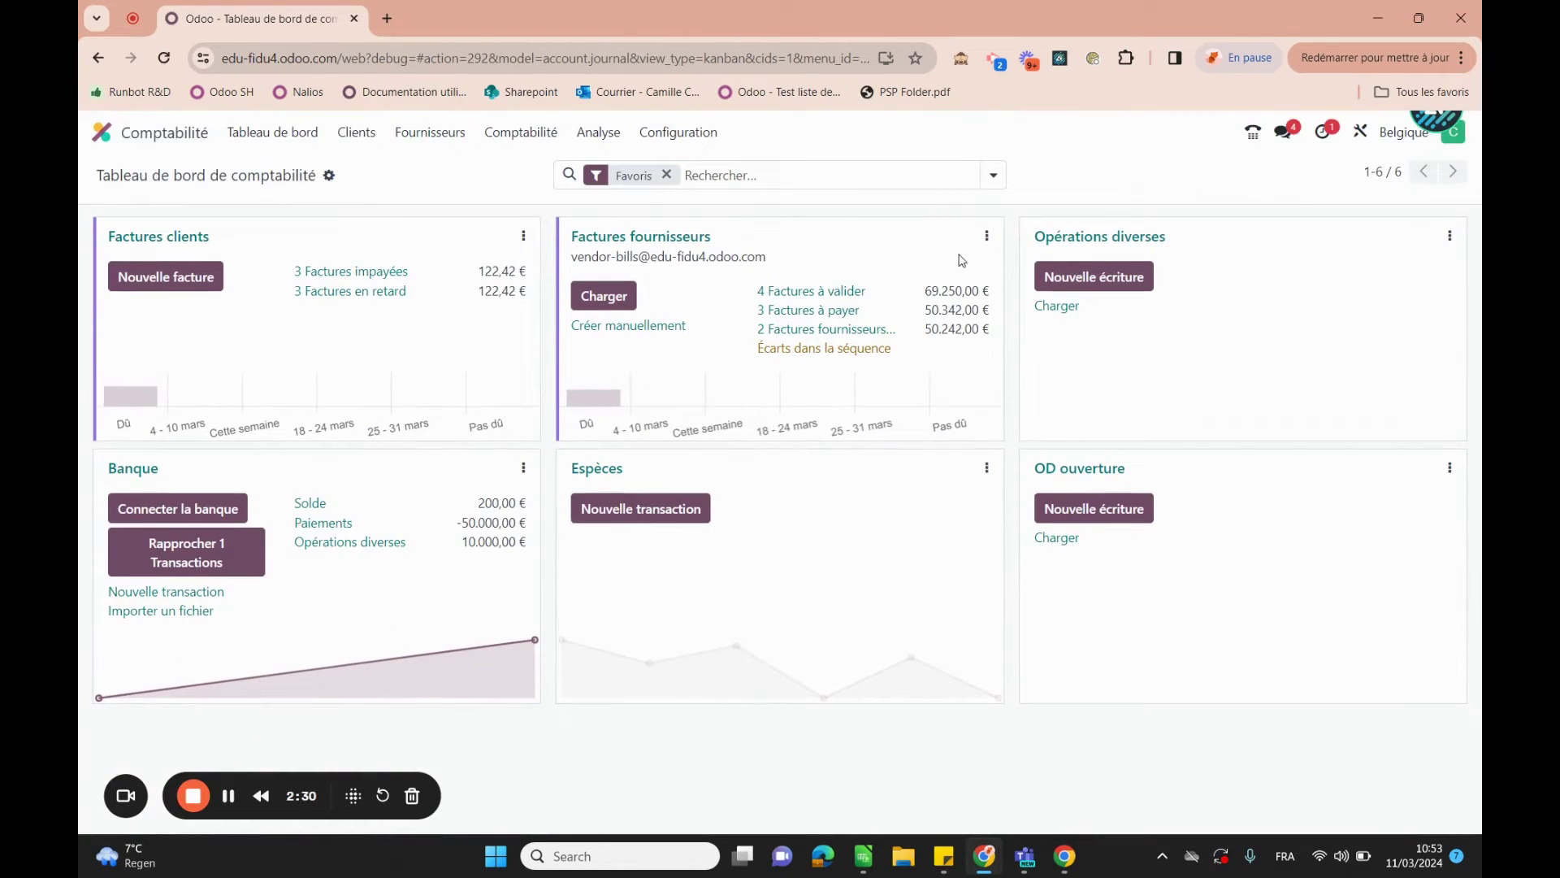
pyautogui.click(681, 237)
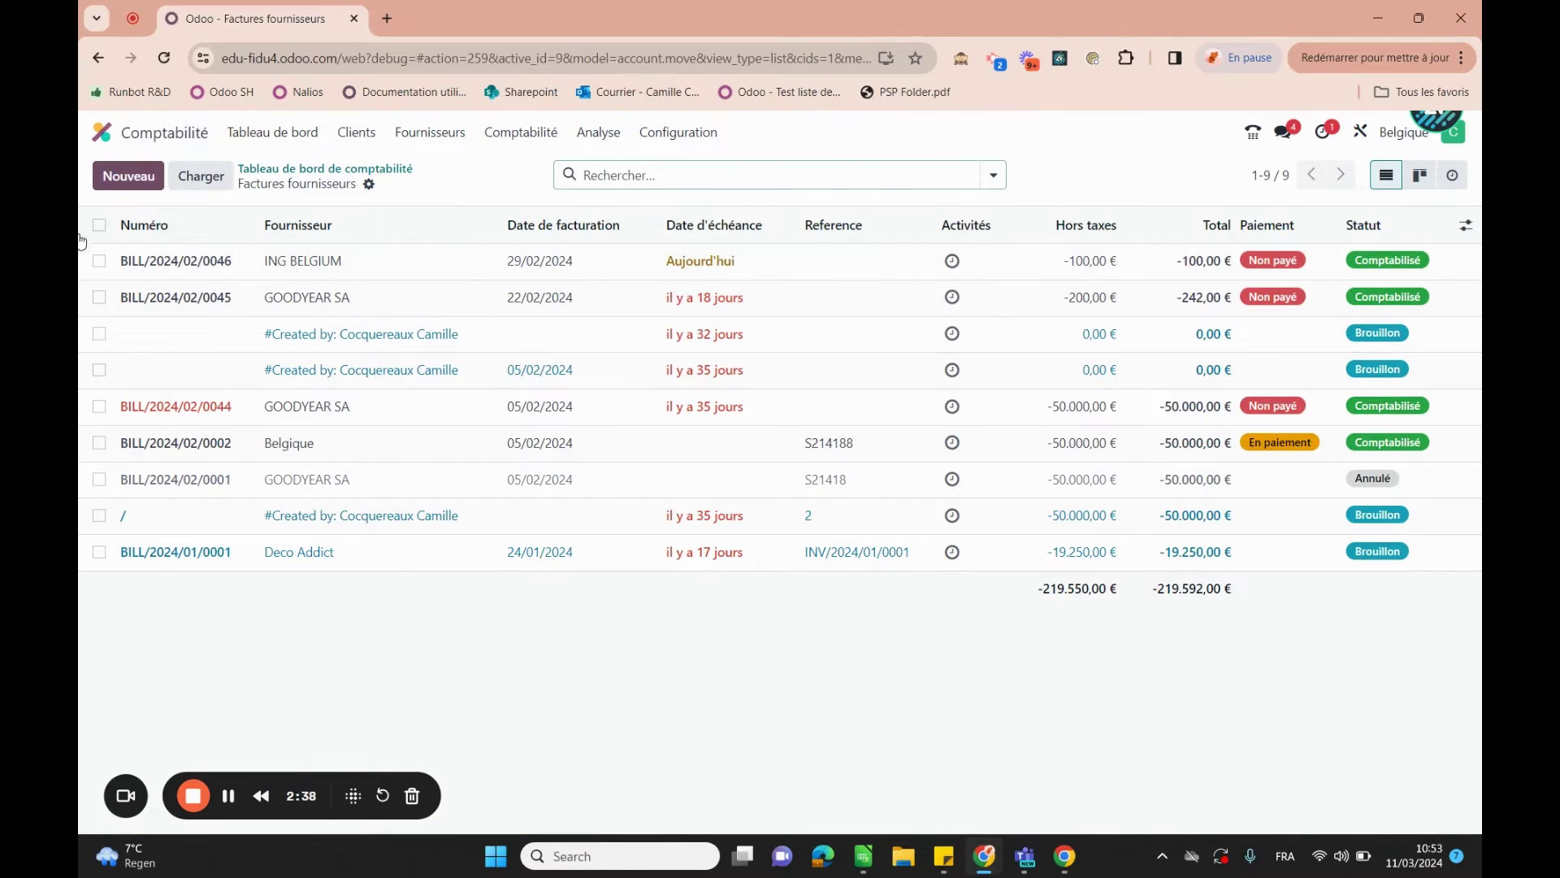
# Try to register a payment for the ING BELGIUM bill with SEPA Credit Transfer as payment method.
pyautogui.click(99, 260)
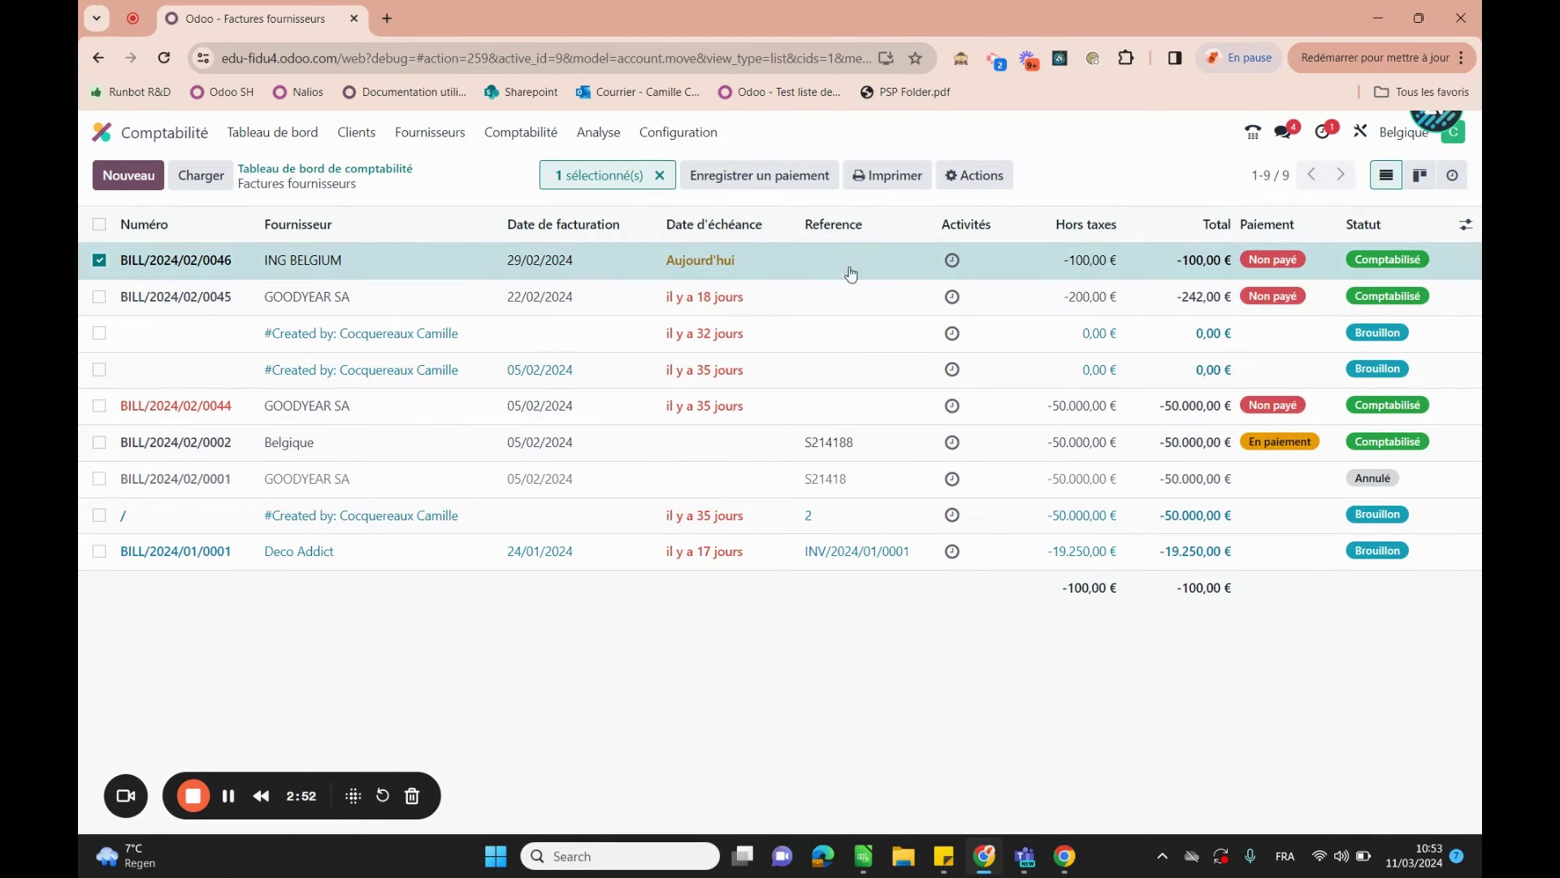
pyautogui.click(973, 176)
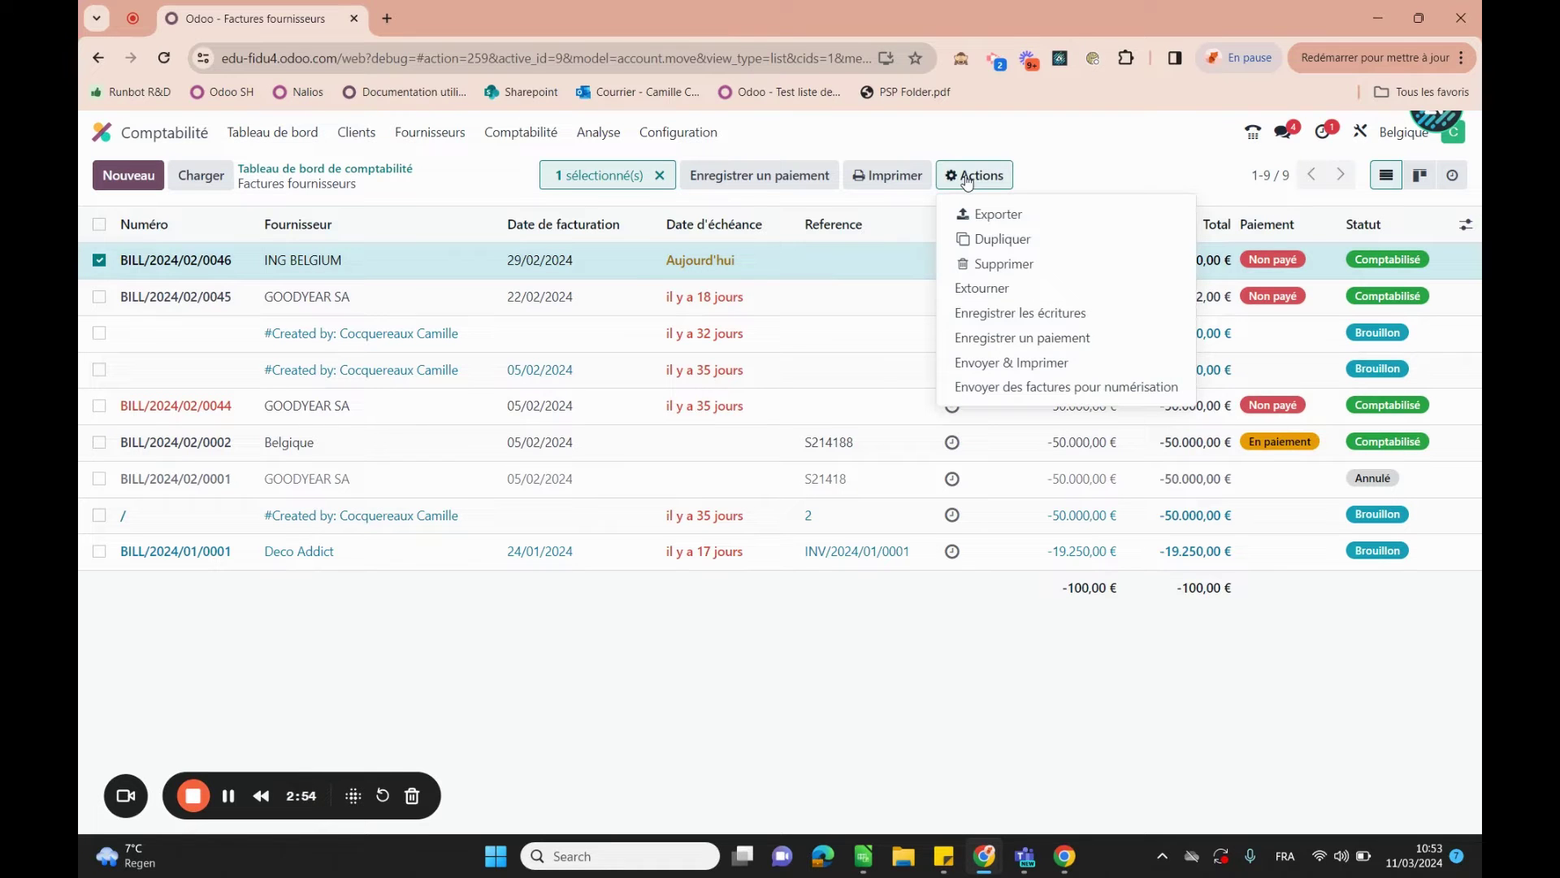
pyautogui.click(976, 342)
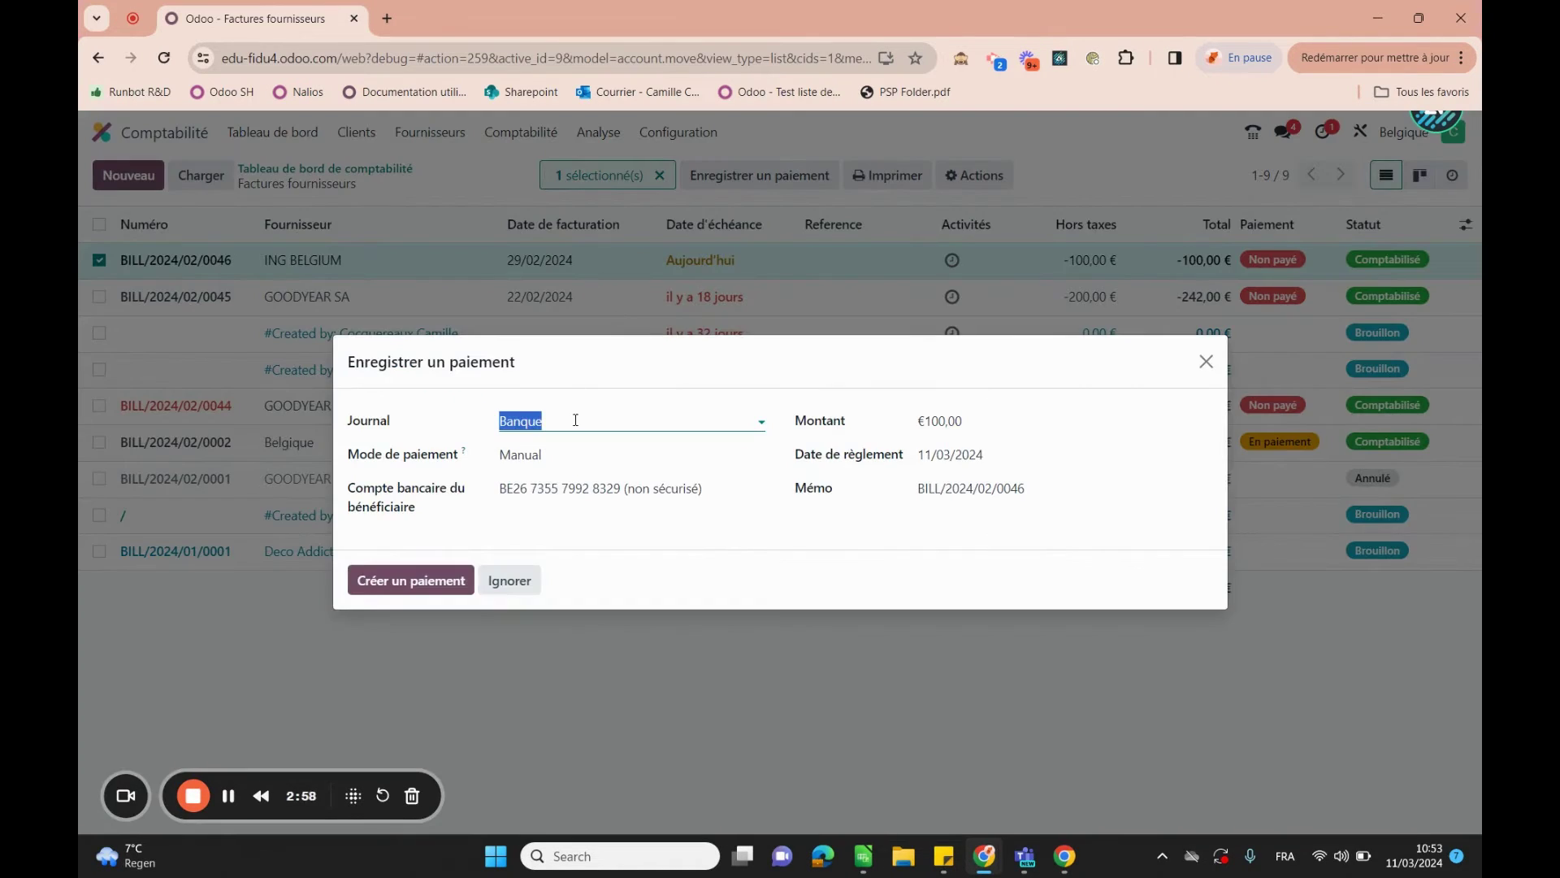
pyautogui.click(570, 454)
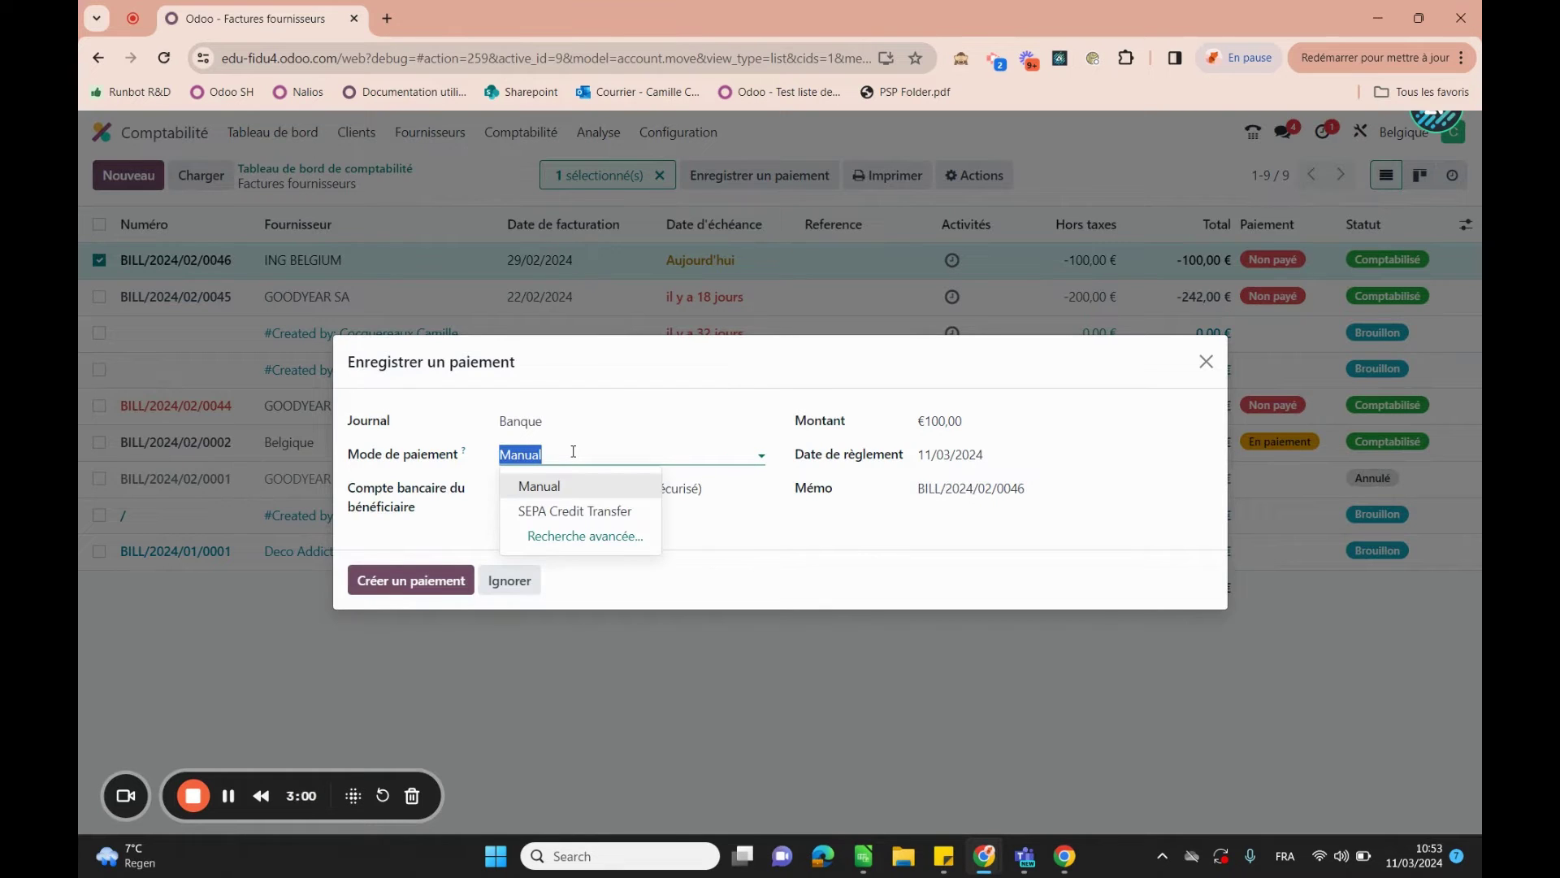
pyautogui.click(536, 512)
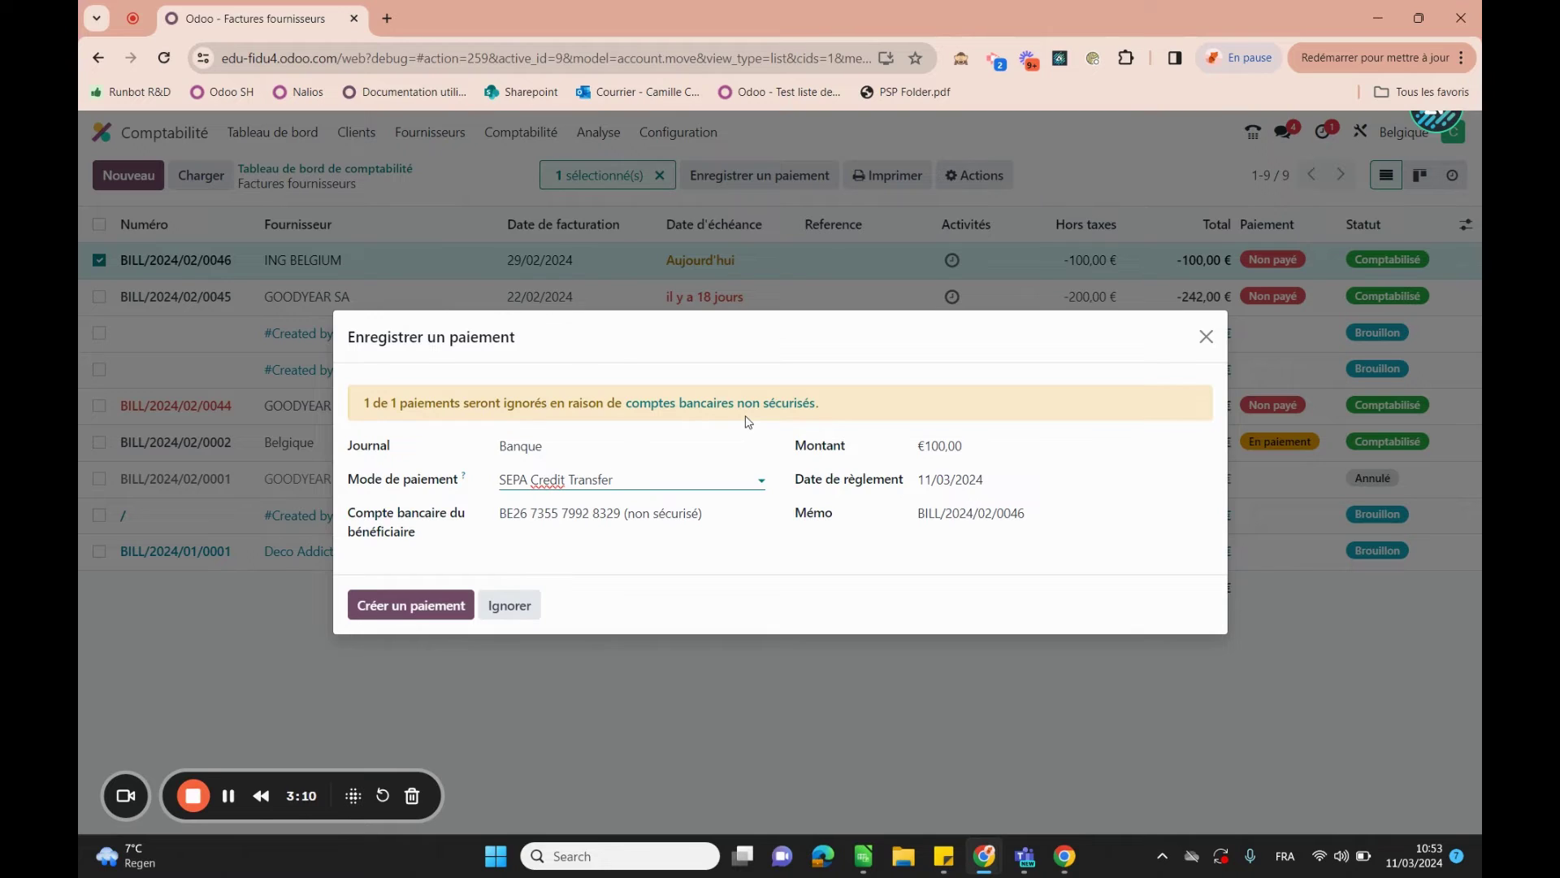
pyautogui.click(1201, 339)
# From the ING BELGIUM bill, enable Envoyer de l'argent on the supplier's bank account, save it and return to the vendor bills list.
pyautogui.click(268, 258)
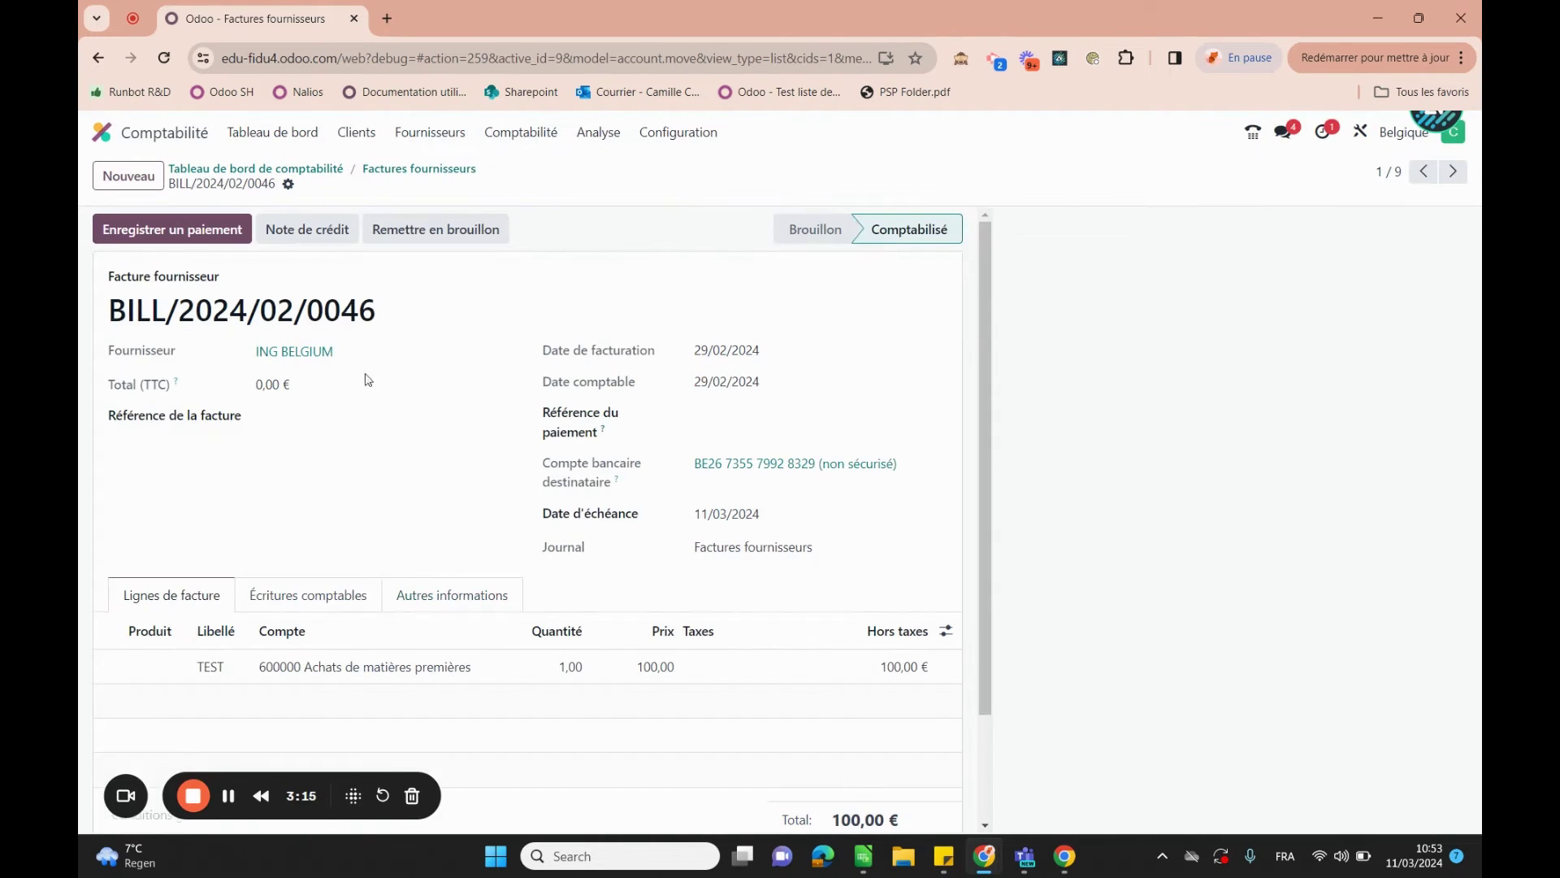
pyautogui.click(291, 354)
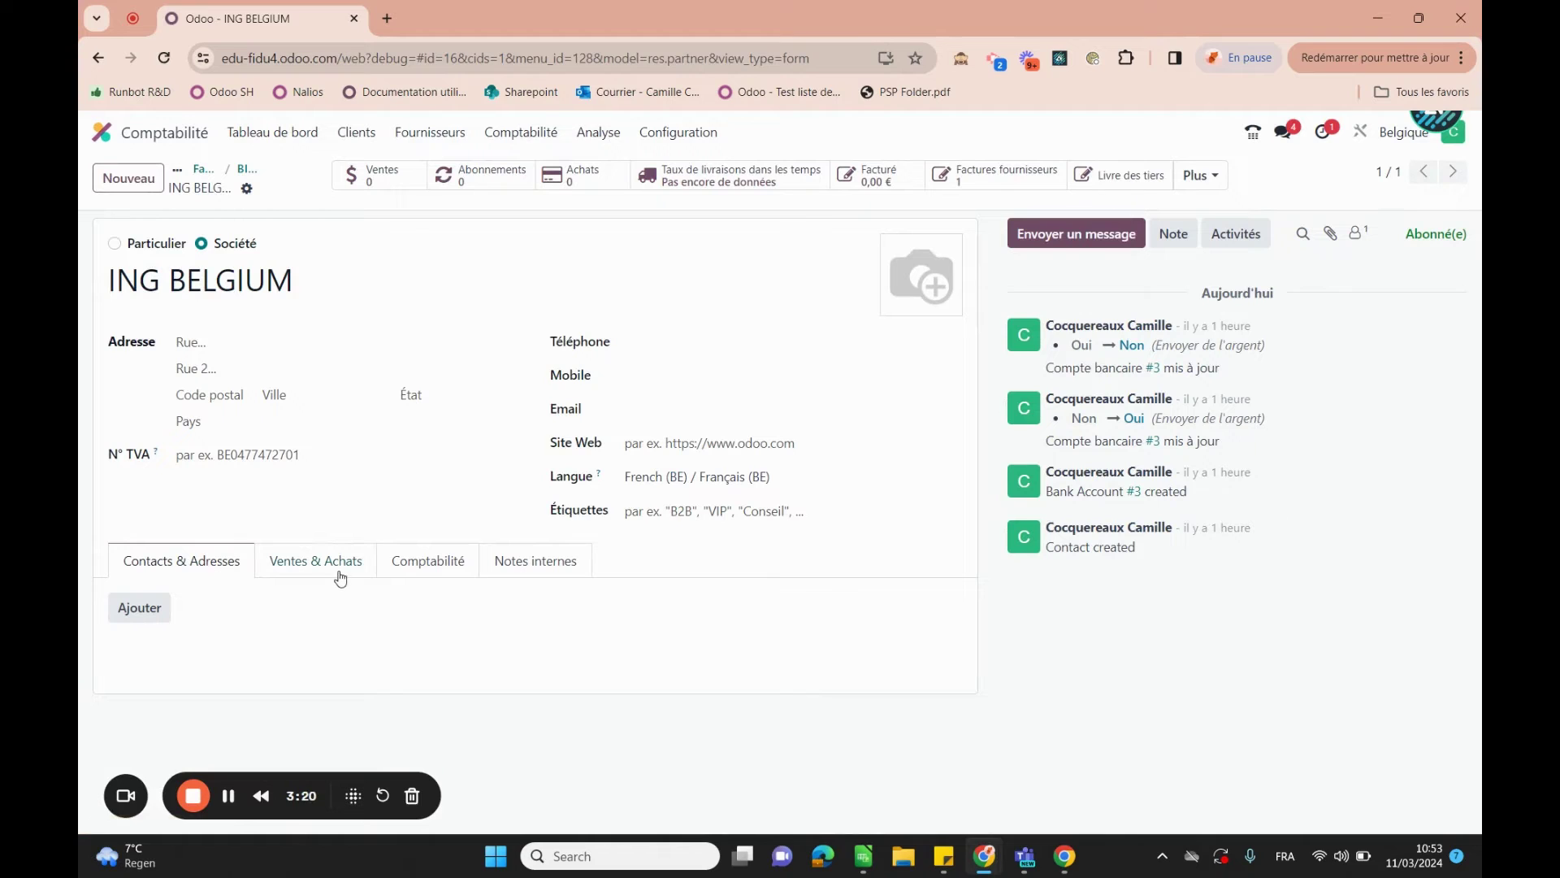
pyautogui.click(416, 567)
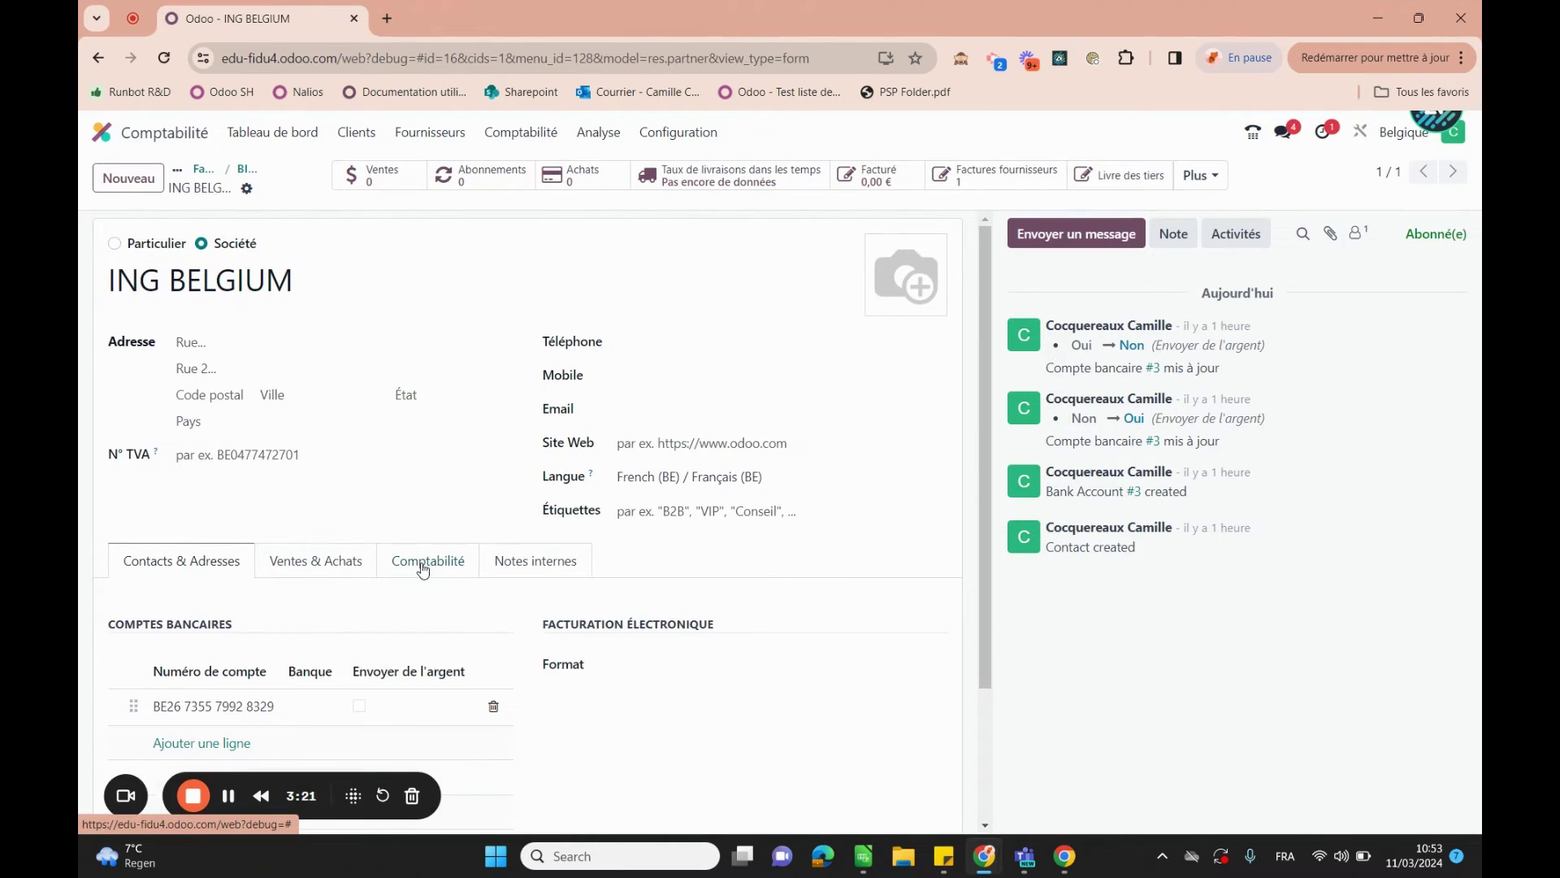
pyautogui.click(195, 705)
pyautogui.click(947, 435)
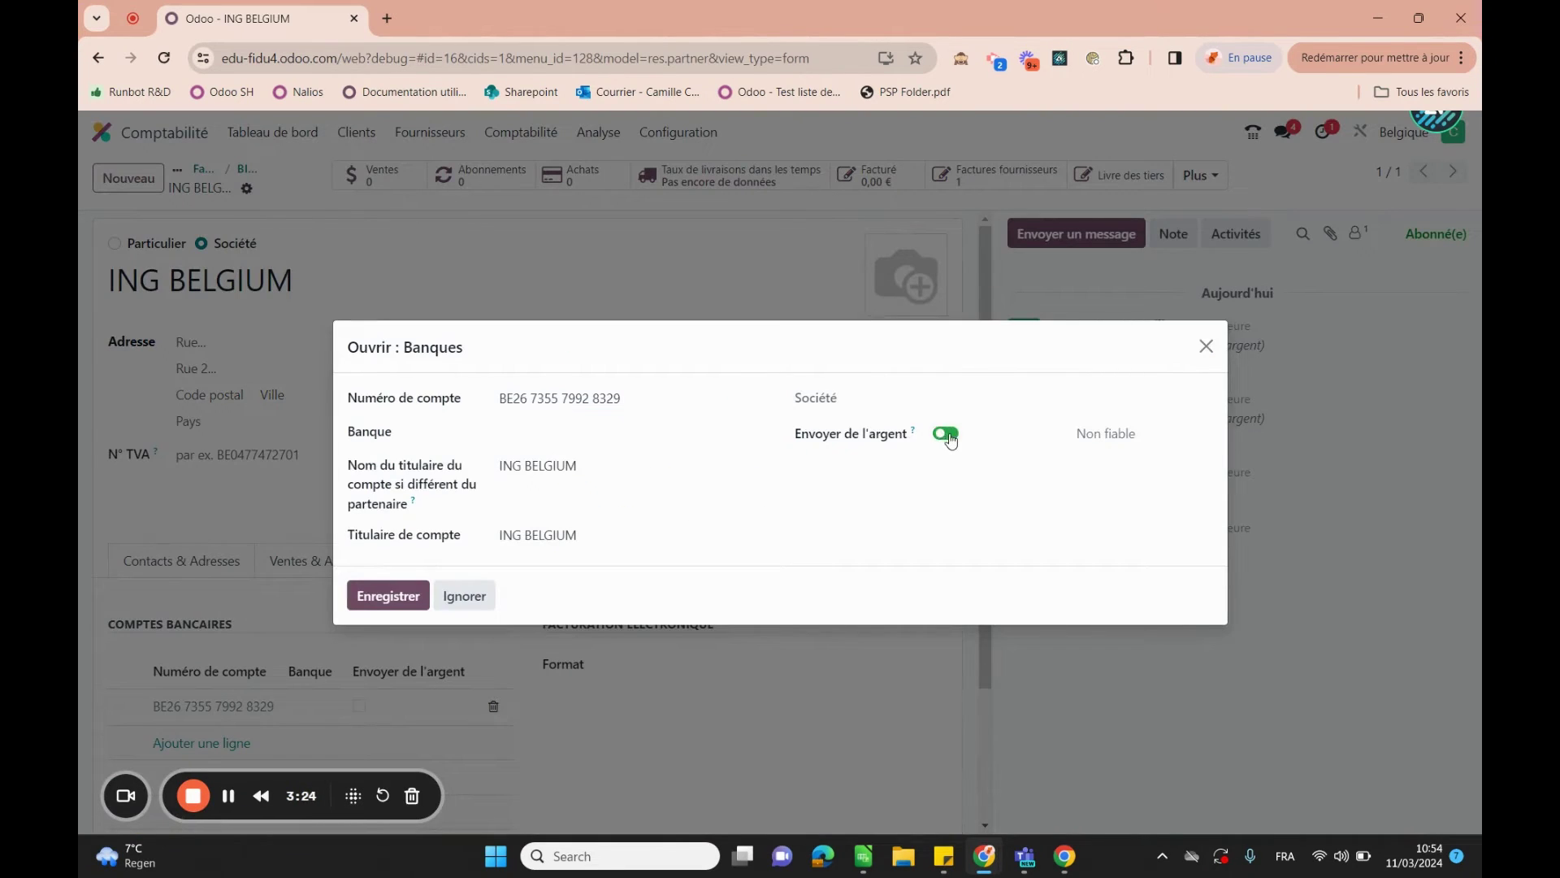
pyautogui.click(384, 598)
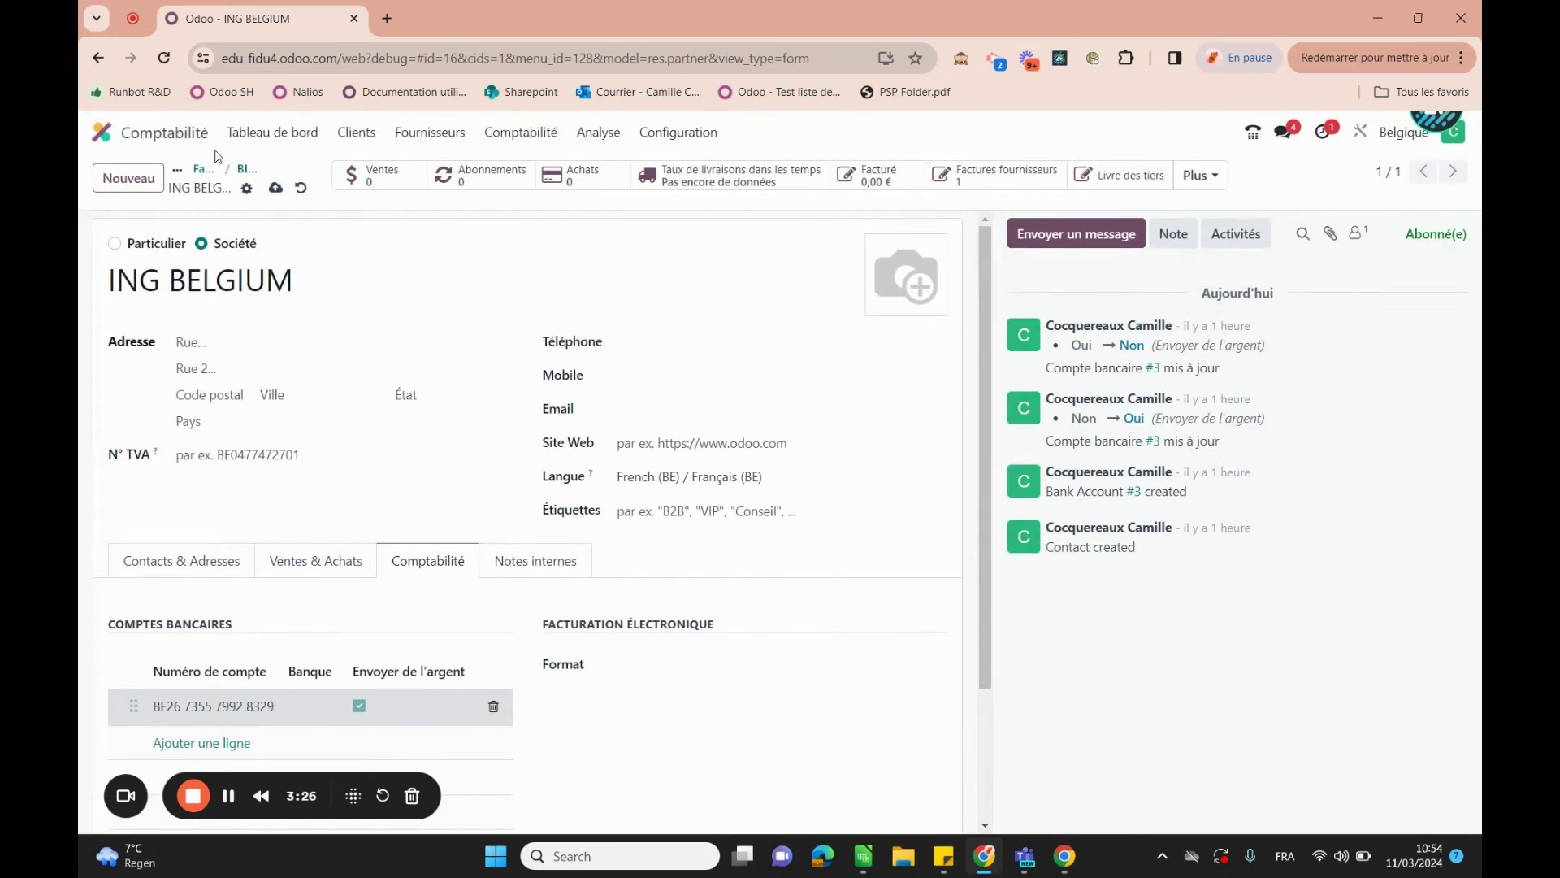
pyautogui.click(203, 169)
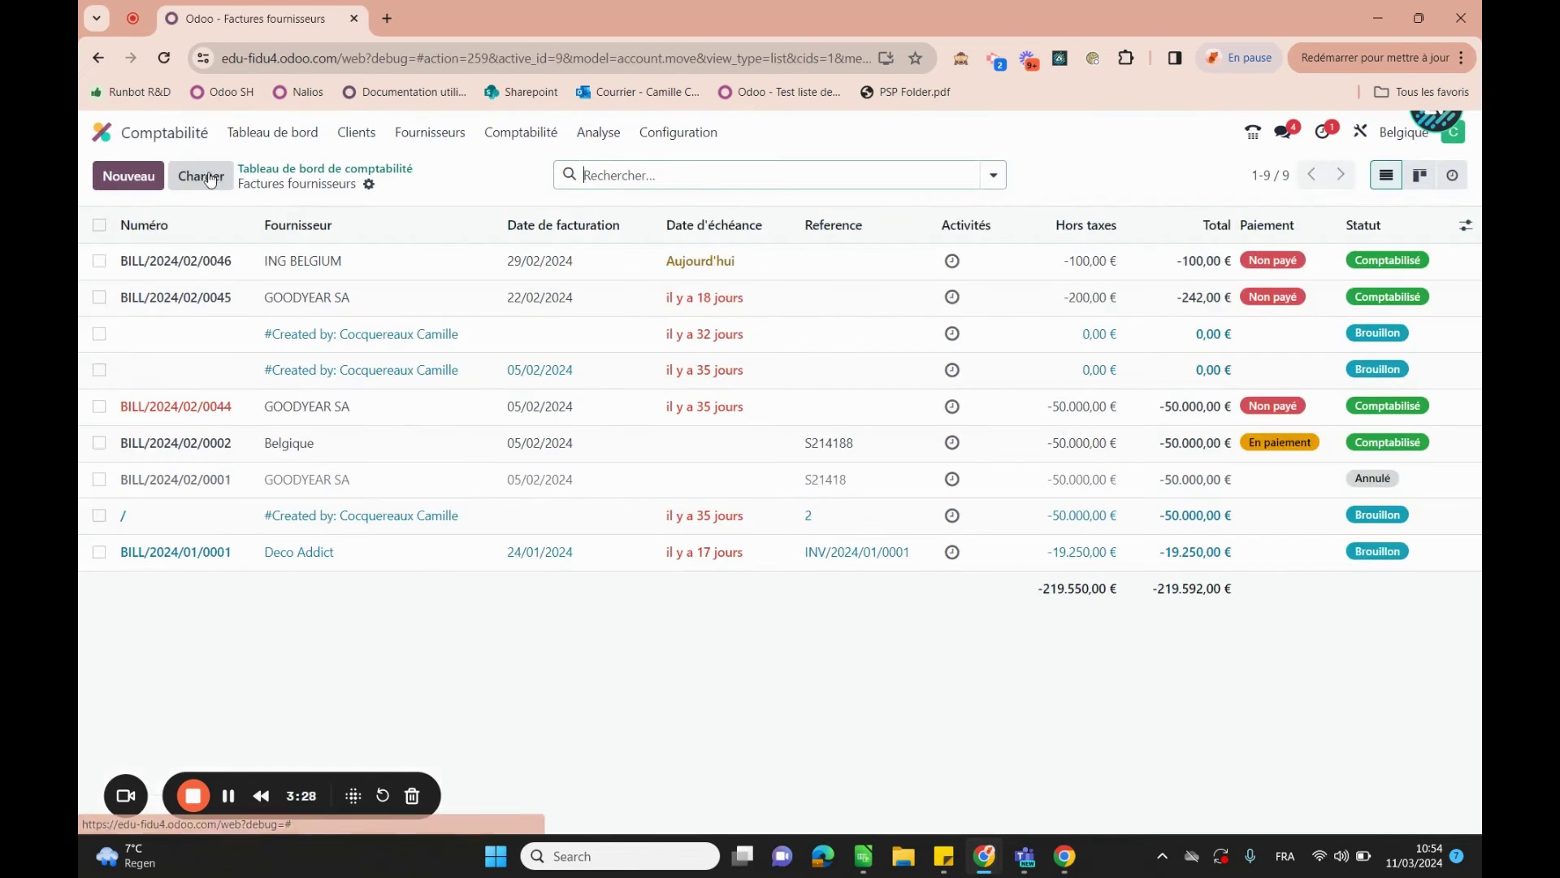
# Start registering a payment for the ING BELGIUM bill with SEPA Credit Transfer as payment method, and close it without creating the payment.
pyautogui.click(99, 260)
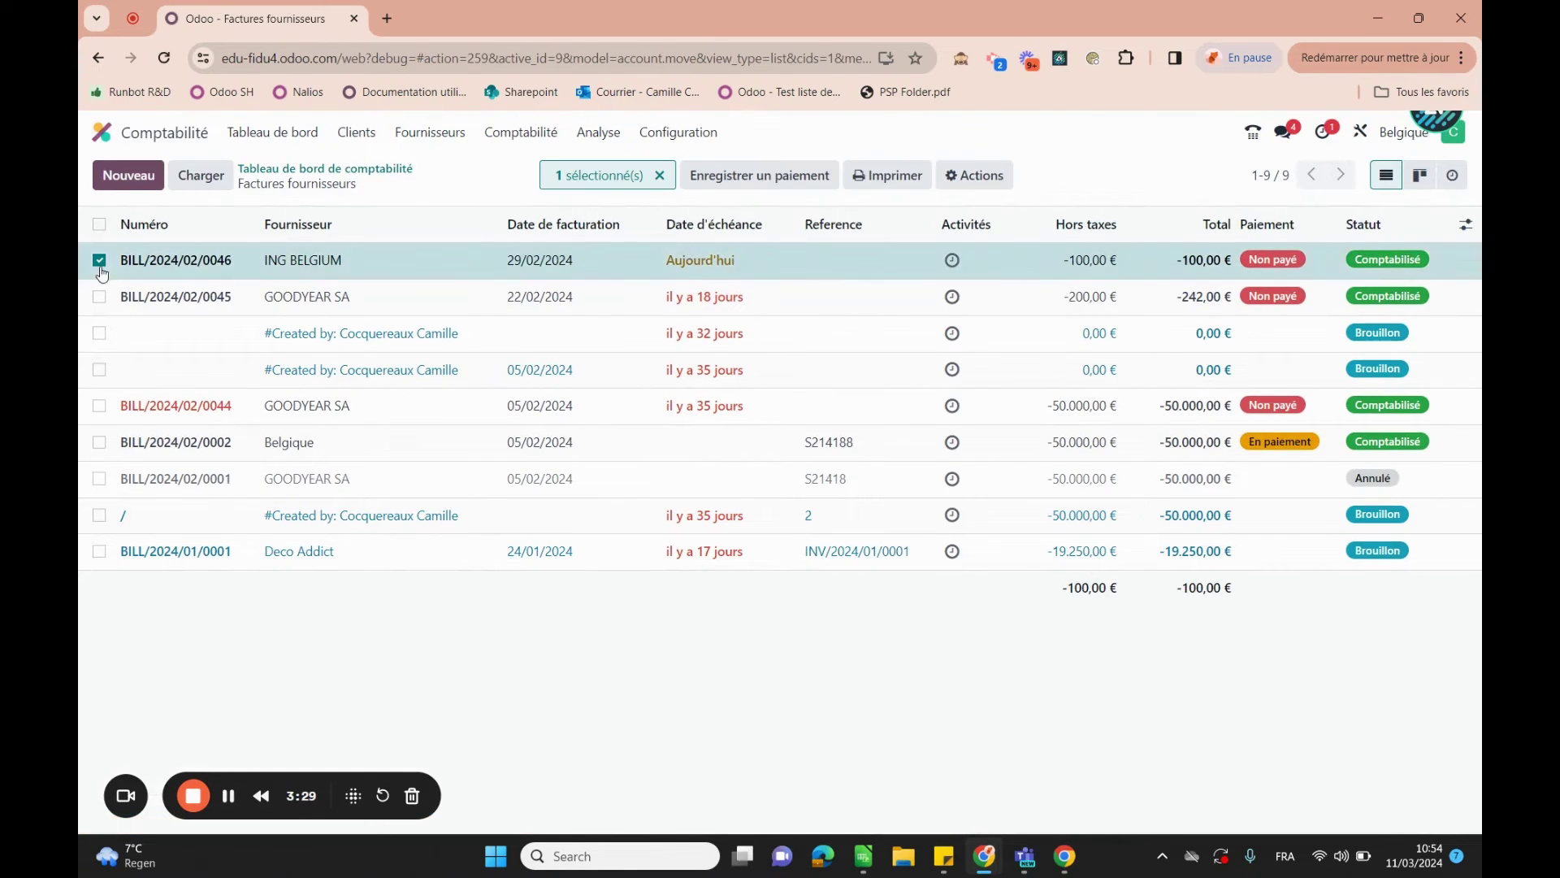
pyautogui.click(742, 176)
pyautogui.click(586, 449)
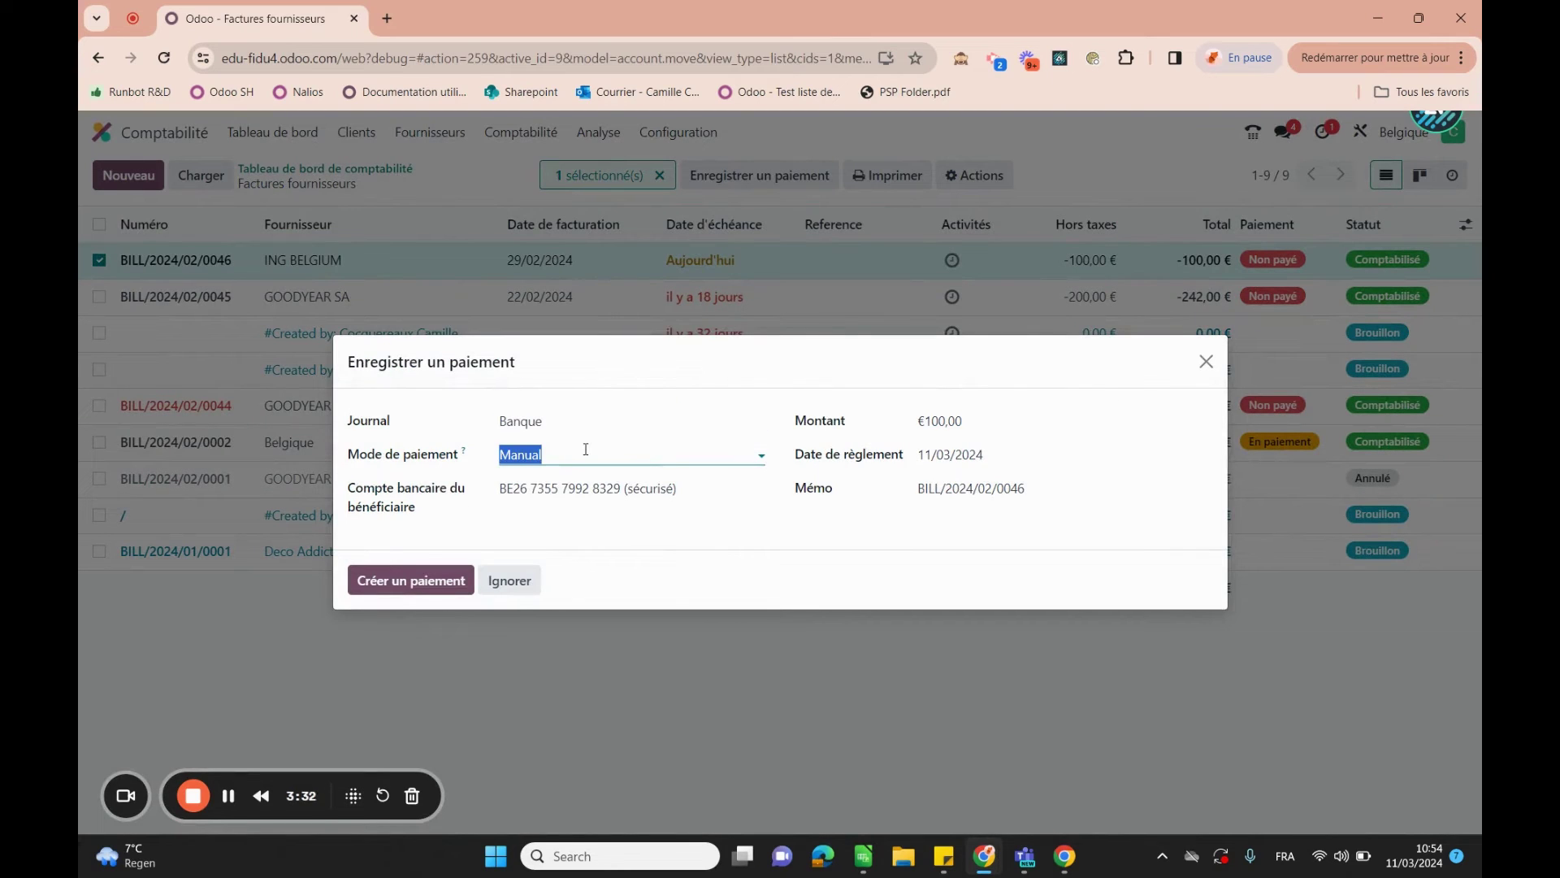
pyautogui.click(577, 514)
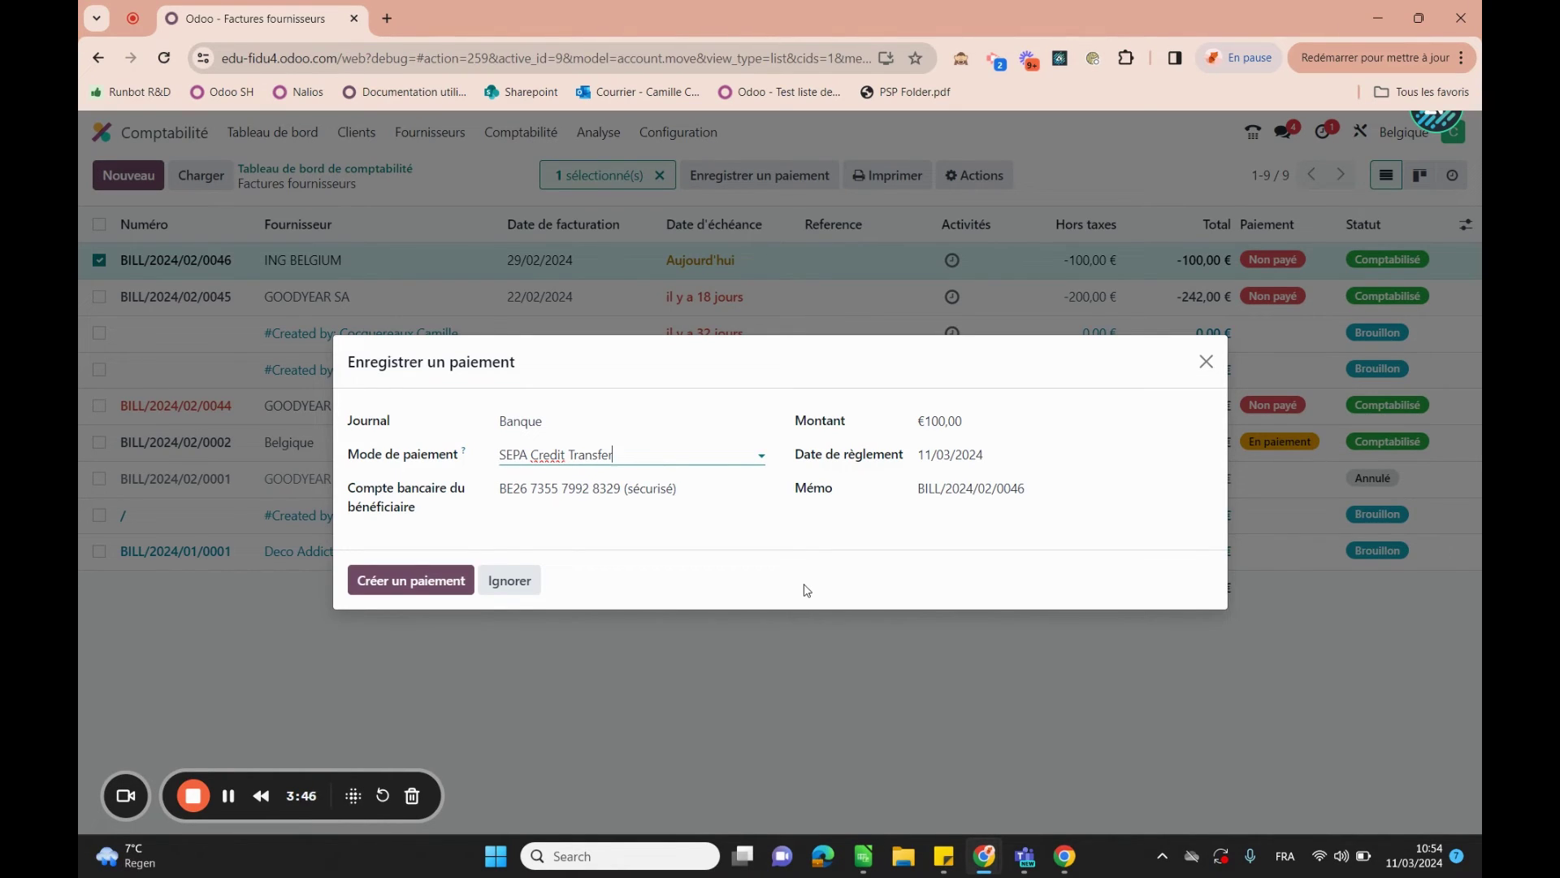
pyautogui.click(1206, 361)
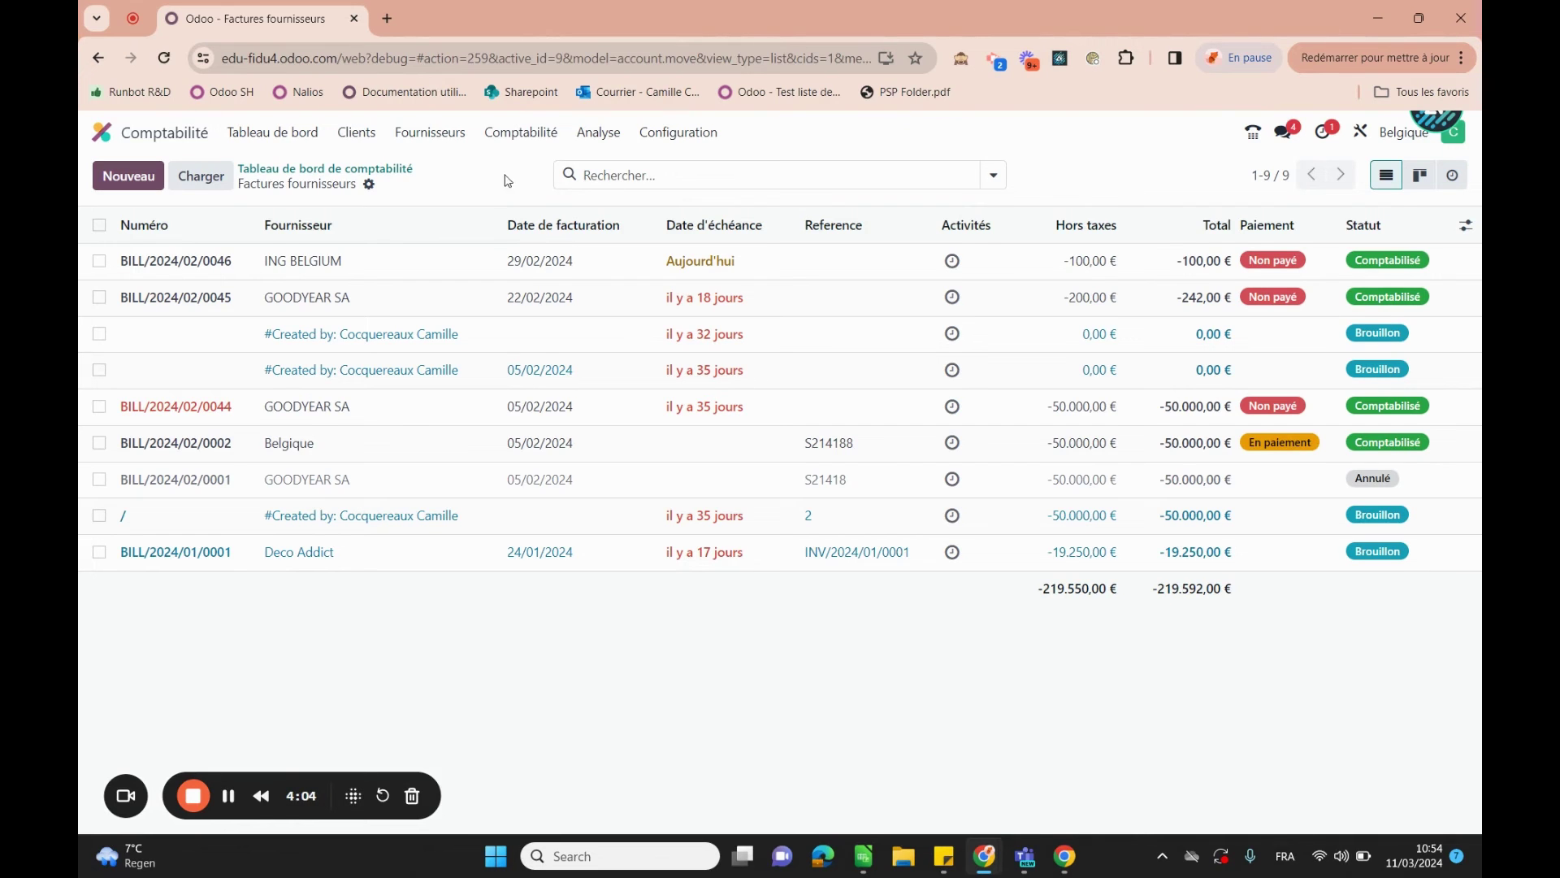
# In the user management of Paramètres, clear the Banque access right of the first listed user and save the record.
pyautogui.click(104, 132)
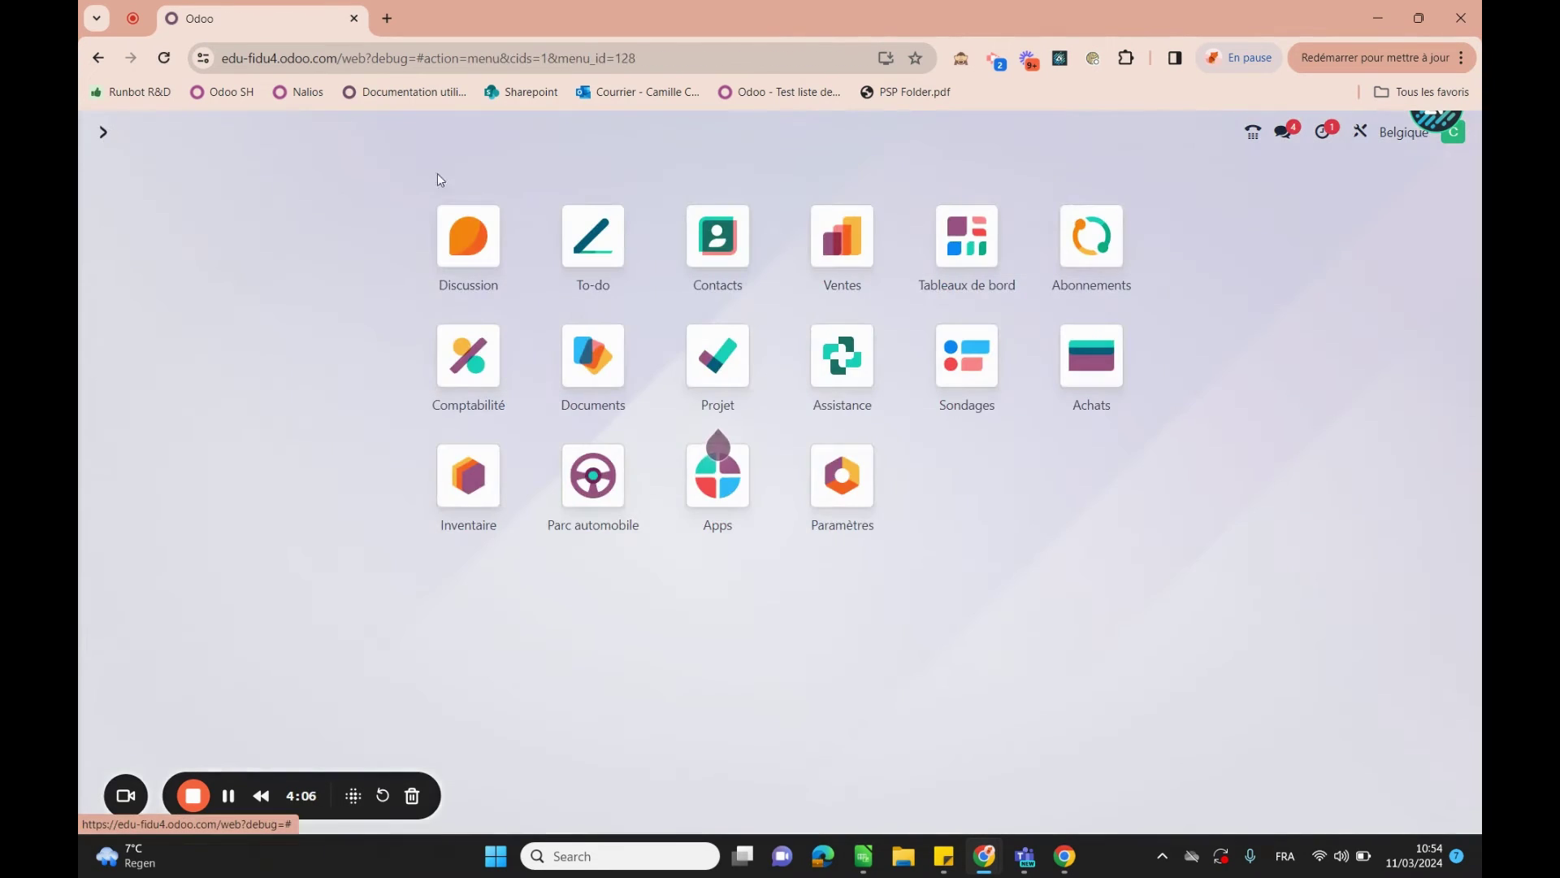
pyautogui.click(823, 499)
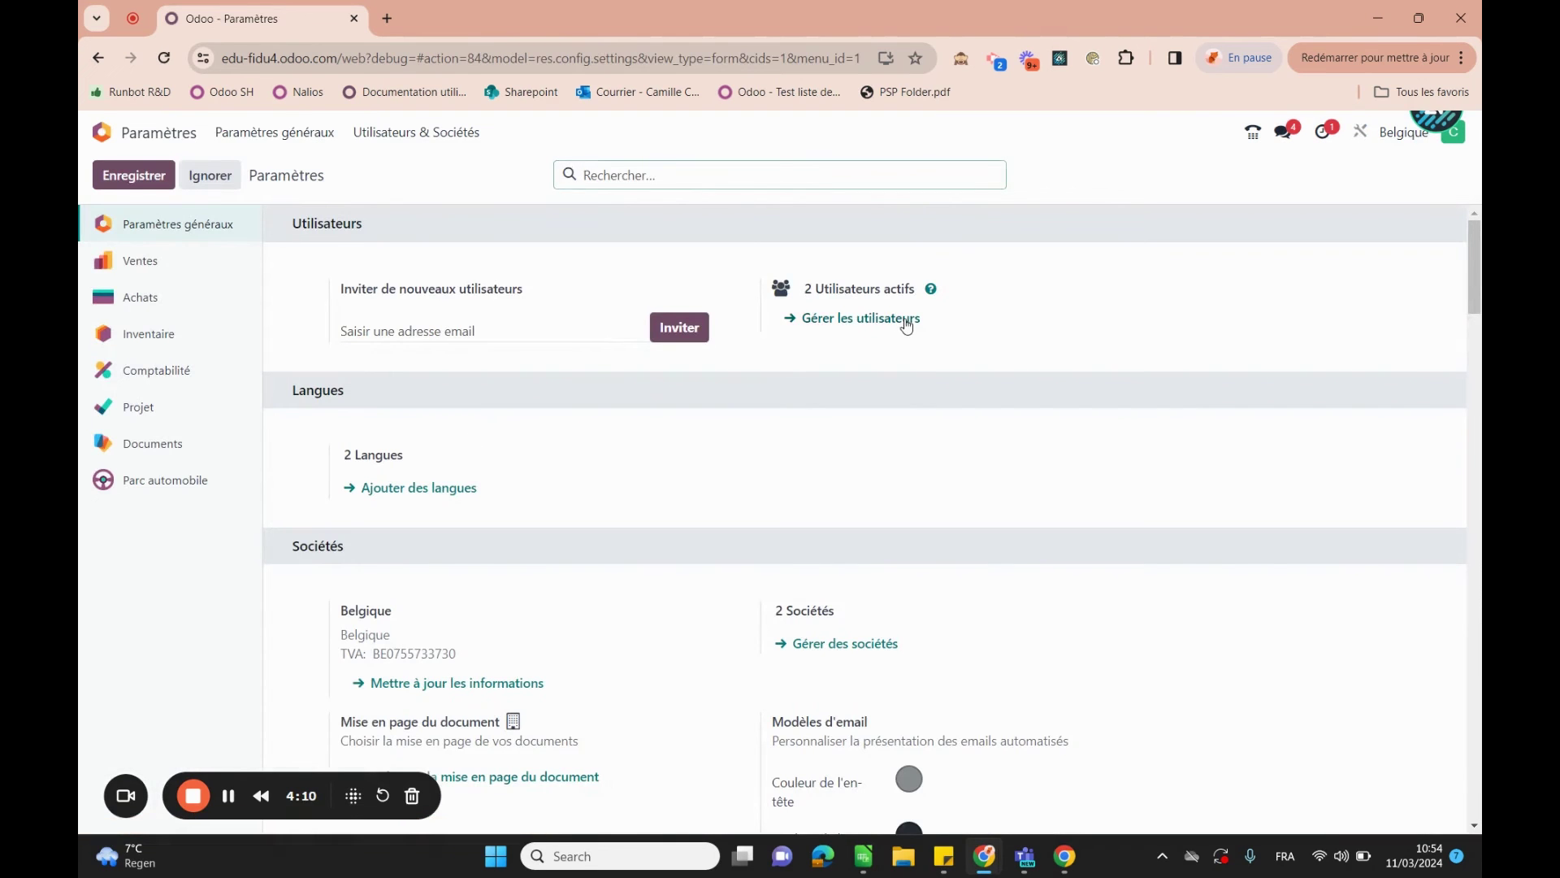
pyautogui.click(909, 317)
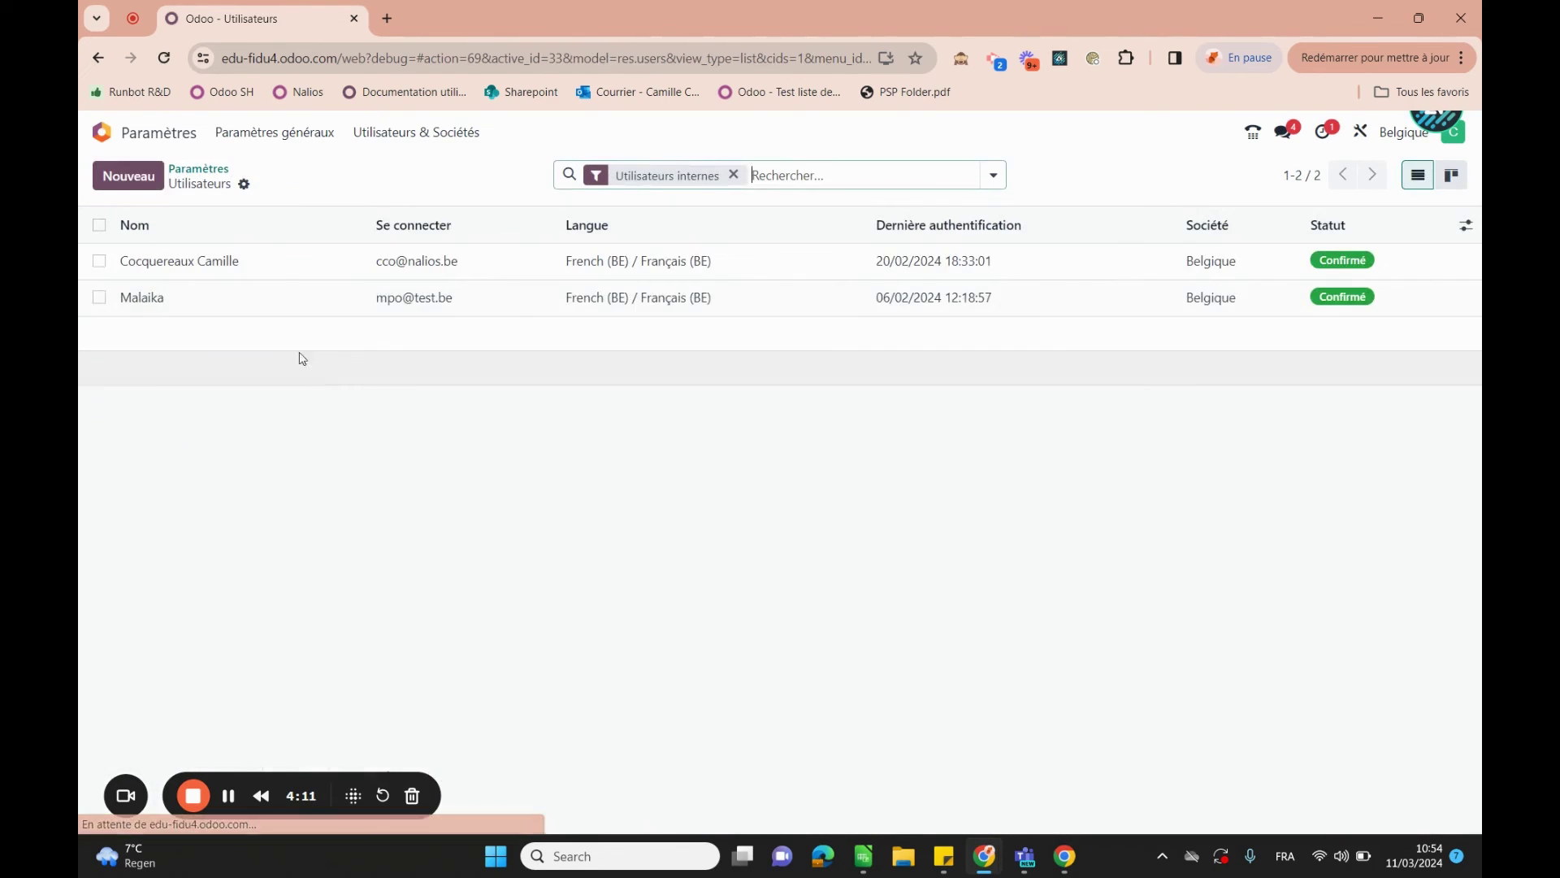
pyautogui.click(261, 258)
pyautogui.scroll(-3, 218, 515)
pyautogui.scroll(-1, 219, 516)
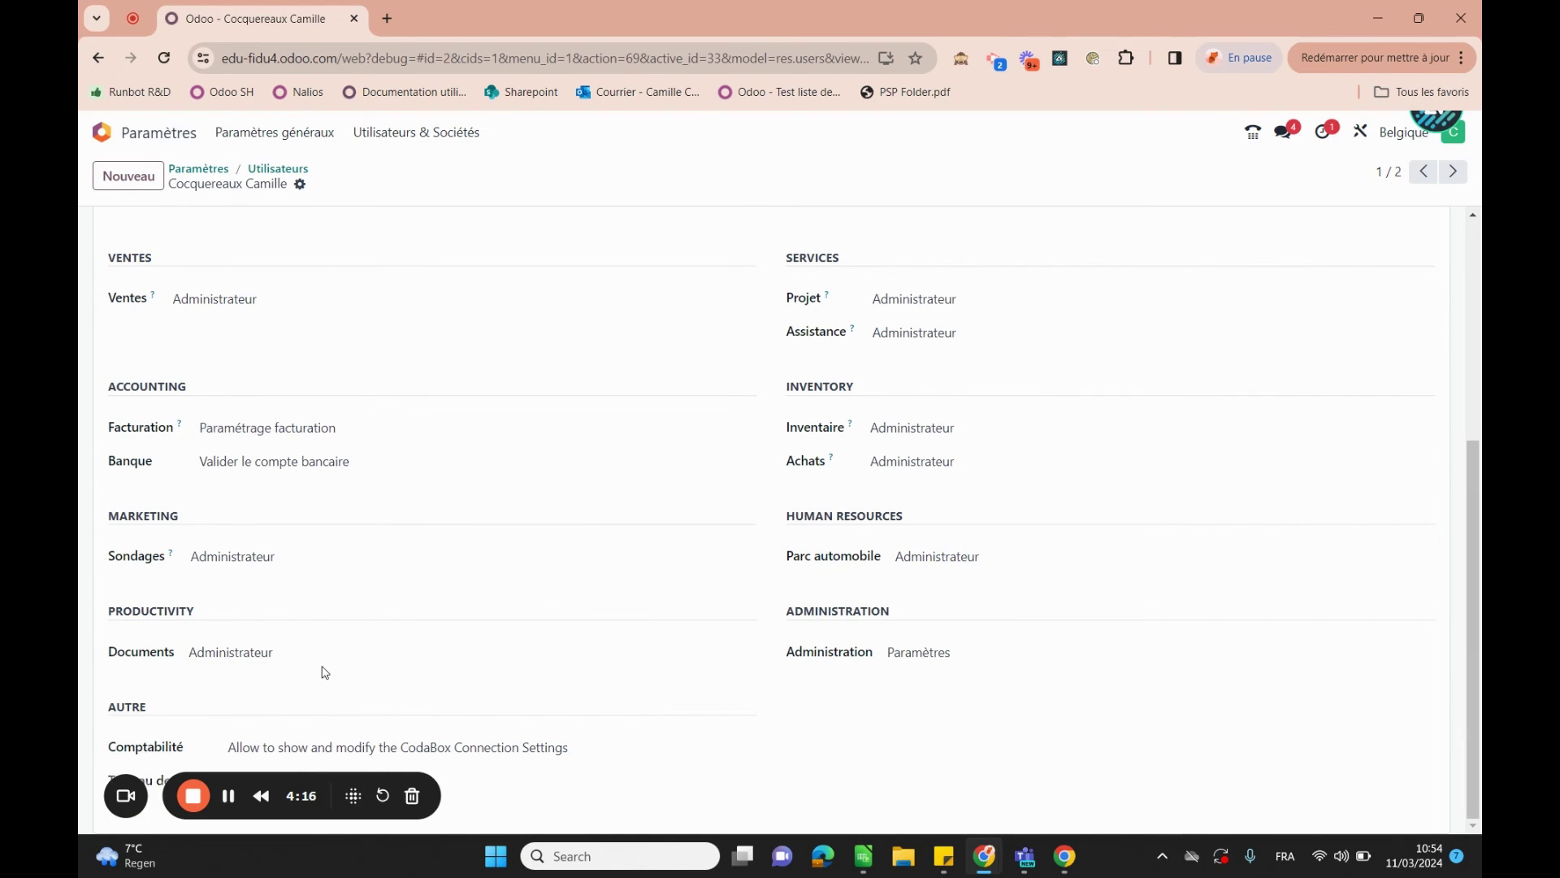
pyautogui.click(307, 471)
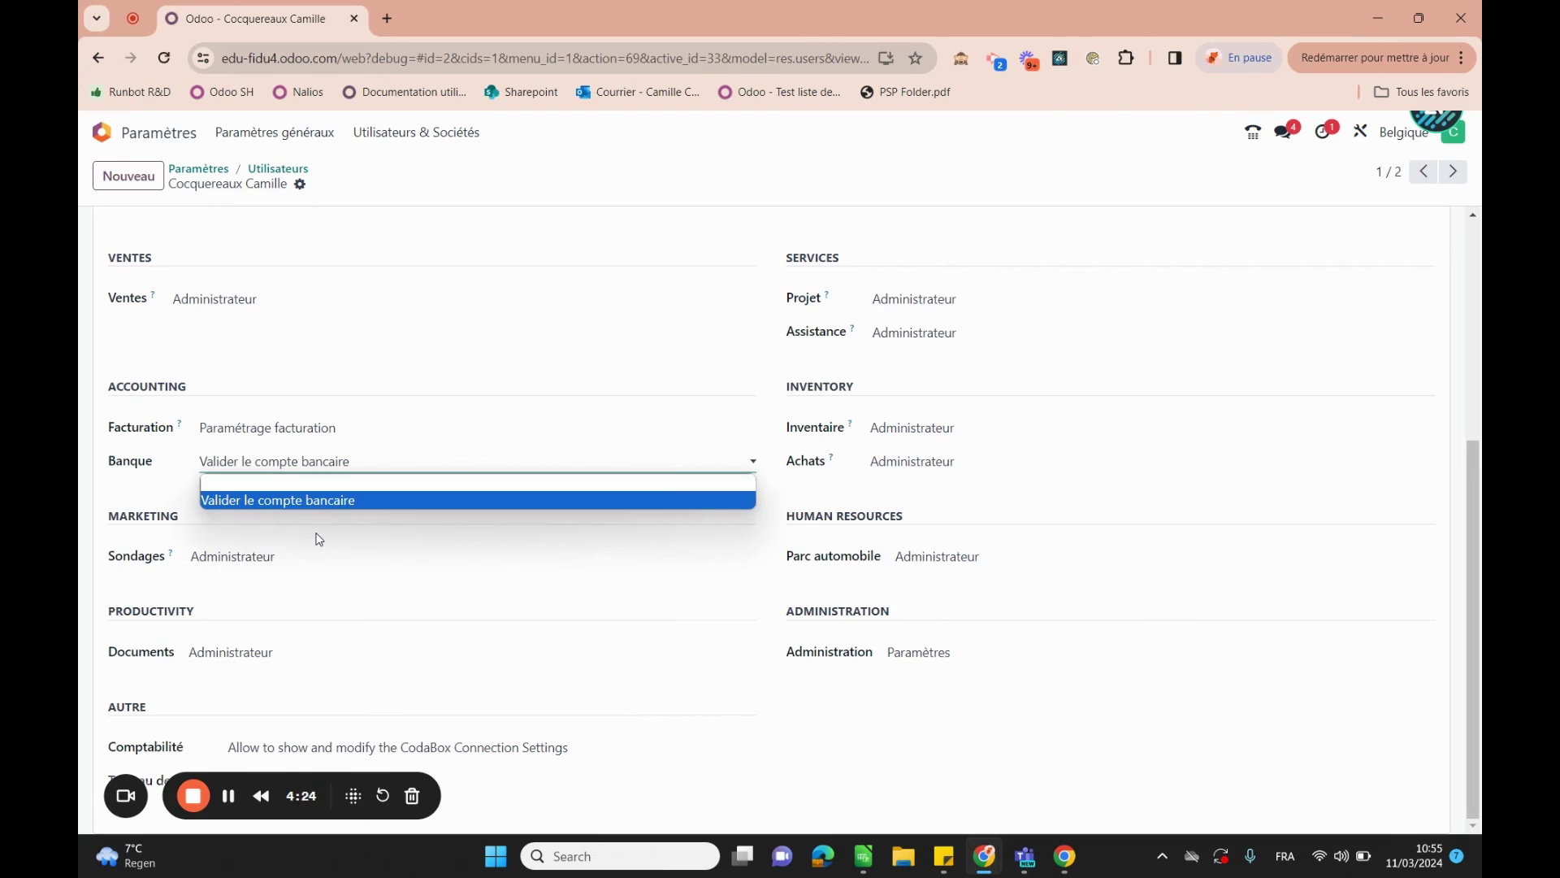
pyautogui.click(401, 490)
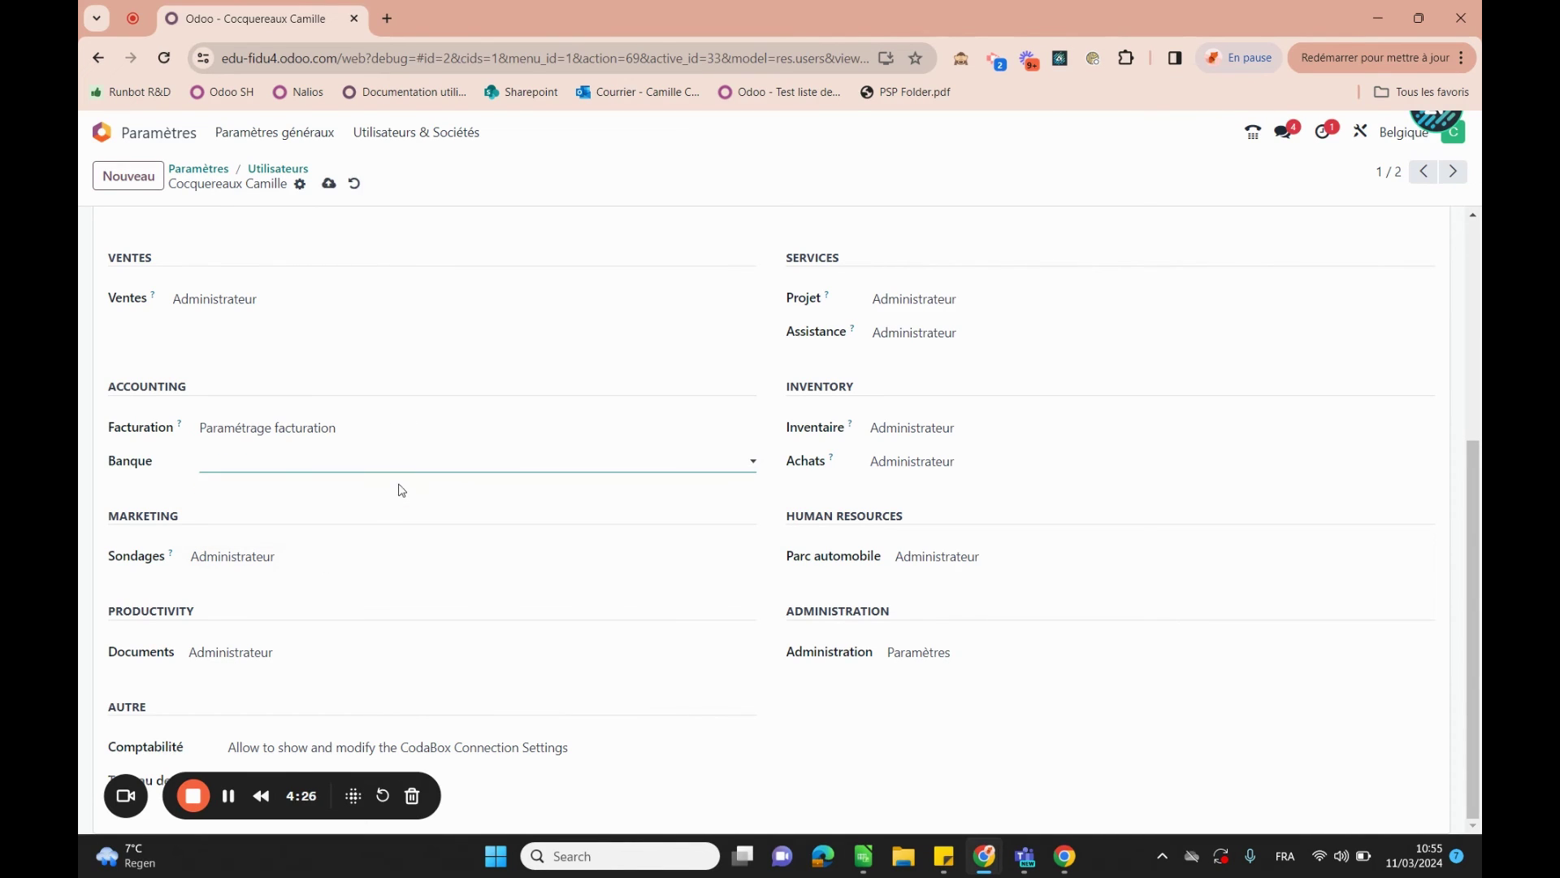
pyautogui.click(329, 185)
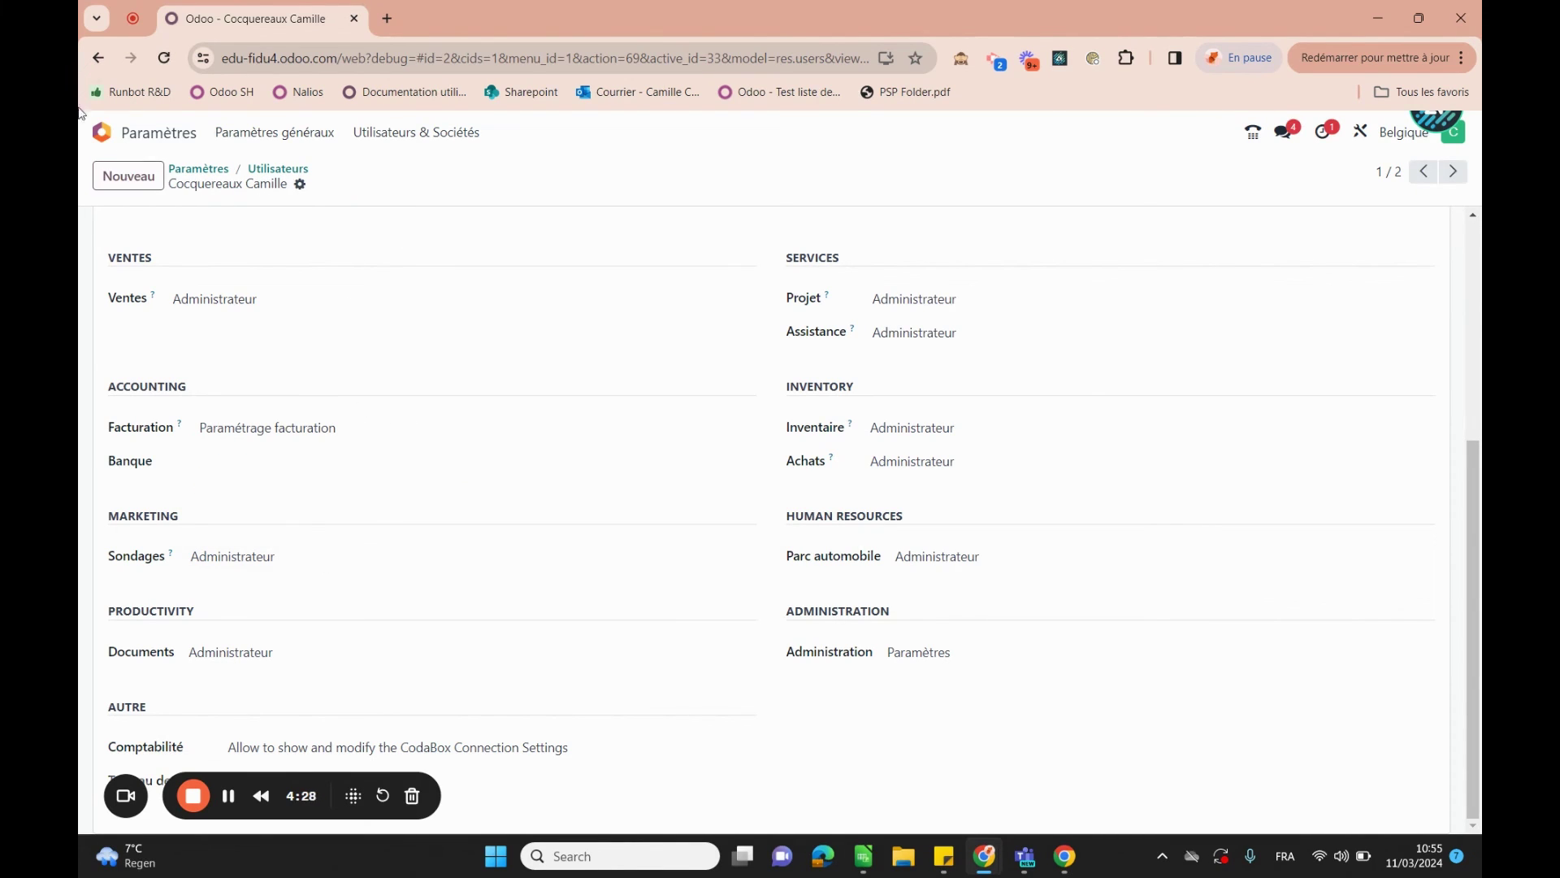
# Open the ING SUISSE contact's bank account, try to enable Envoyer de l'argent, close it and return to the app overview.
pyautogui.click(103, 132)
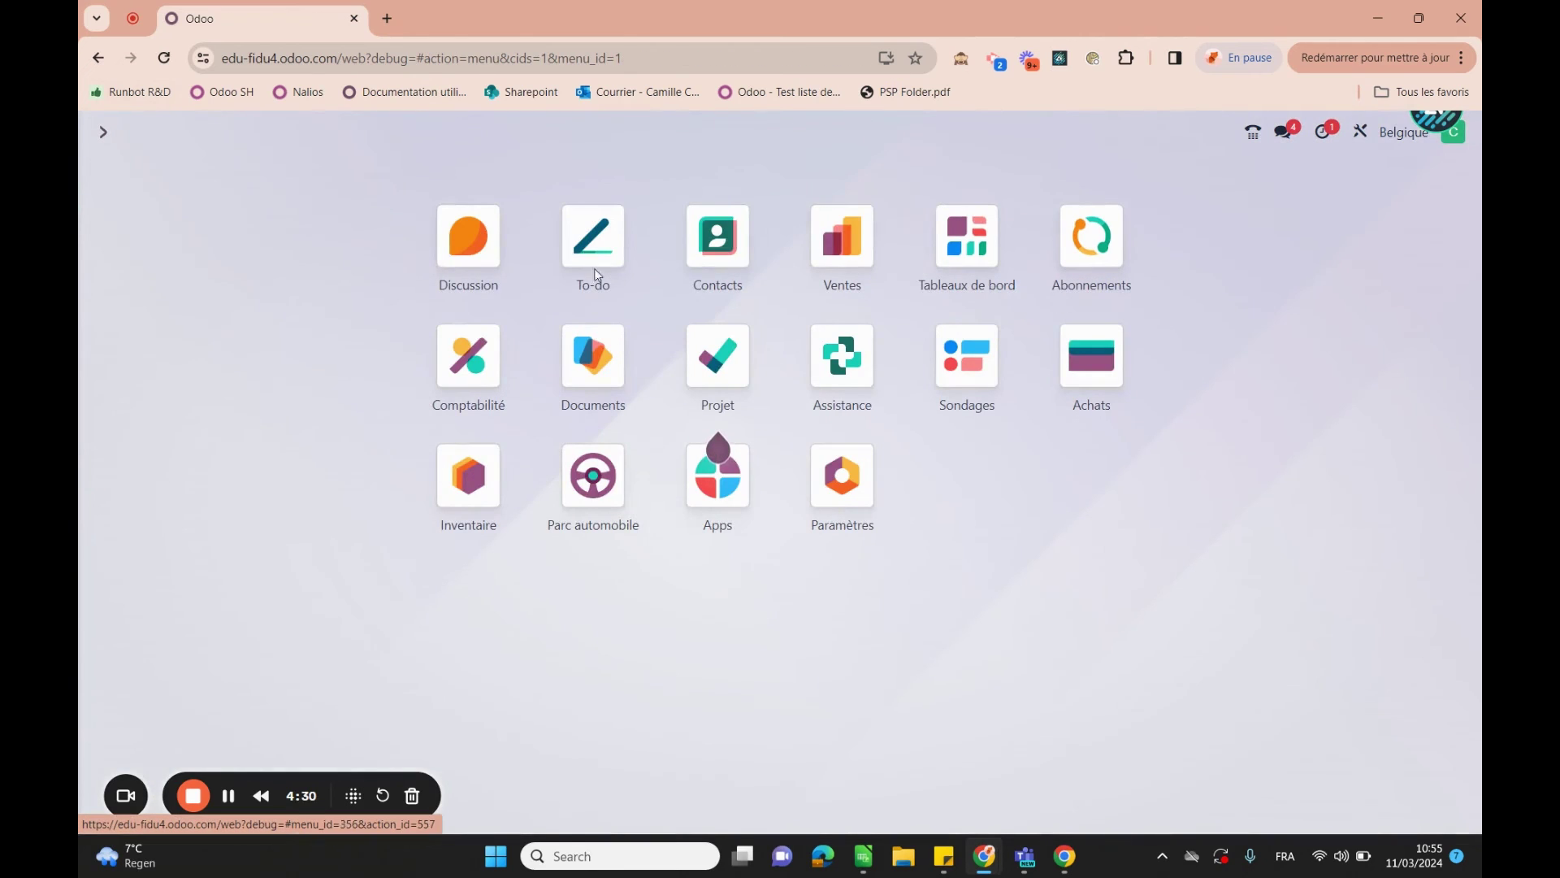
pyautogui.click(723, 259)
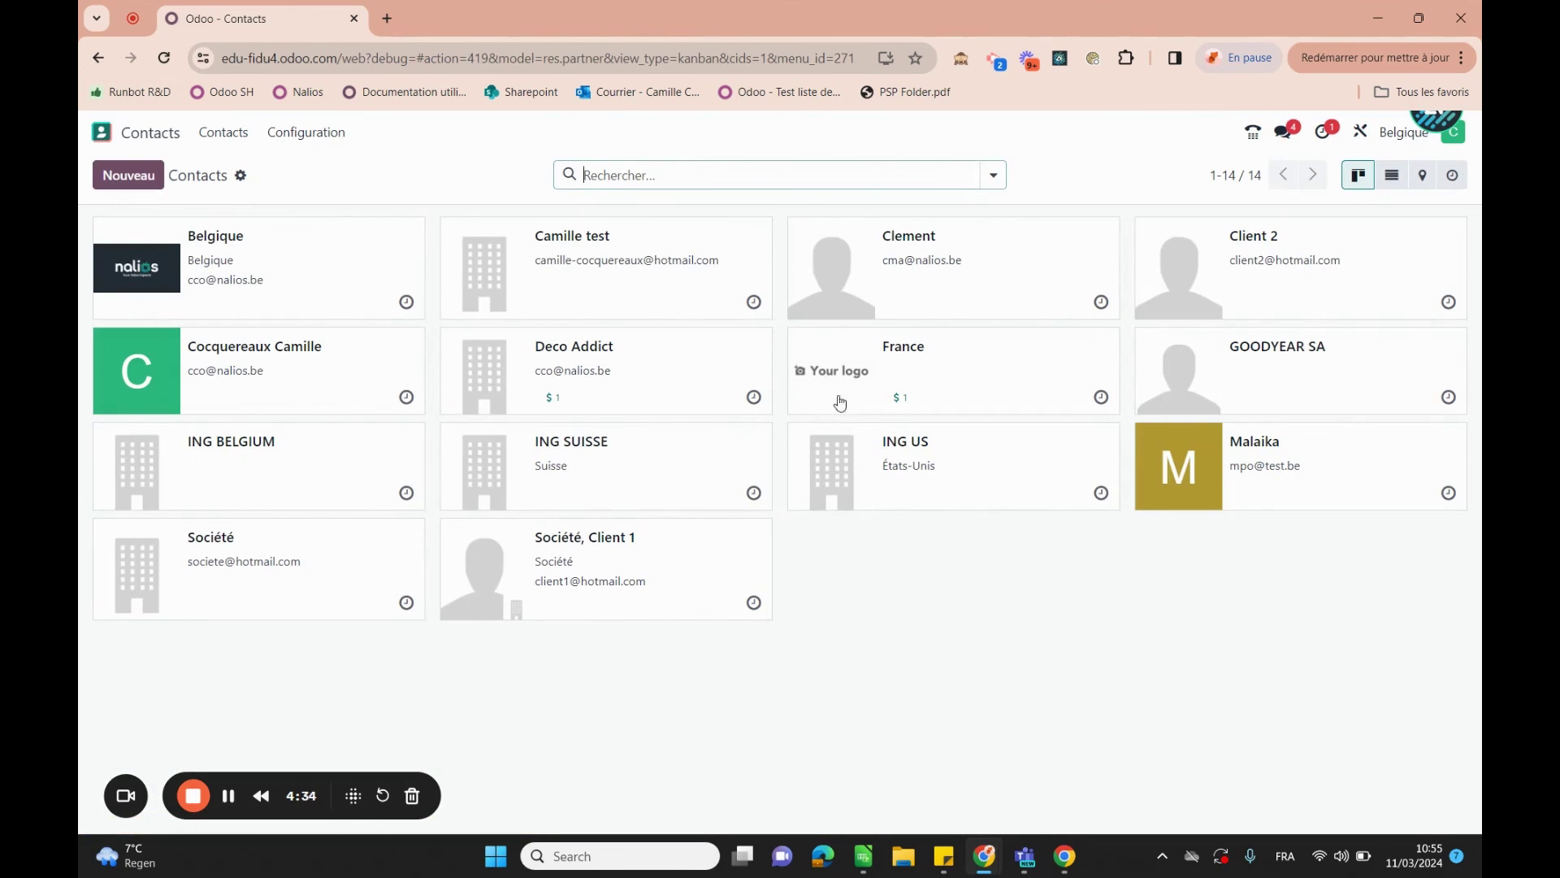
pyautogui.click(672, 480)
pyautogui.click(453, 575)
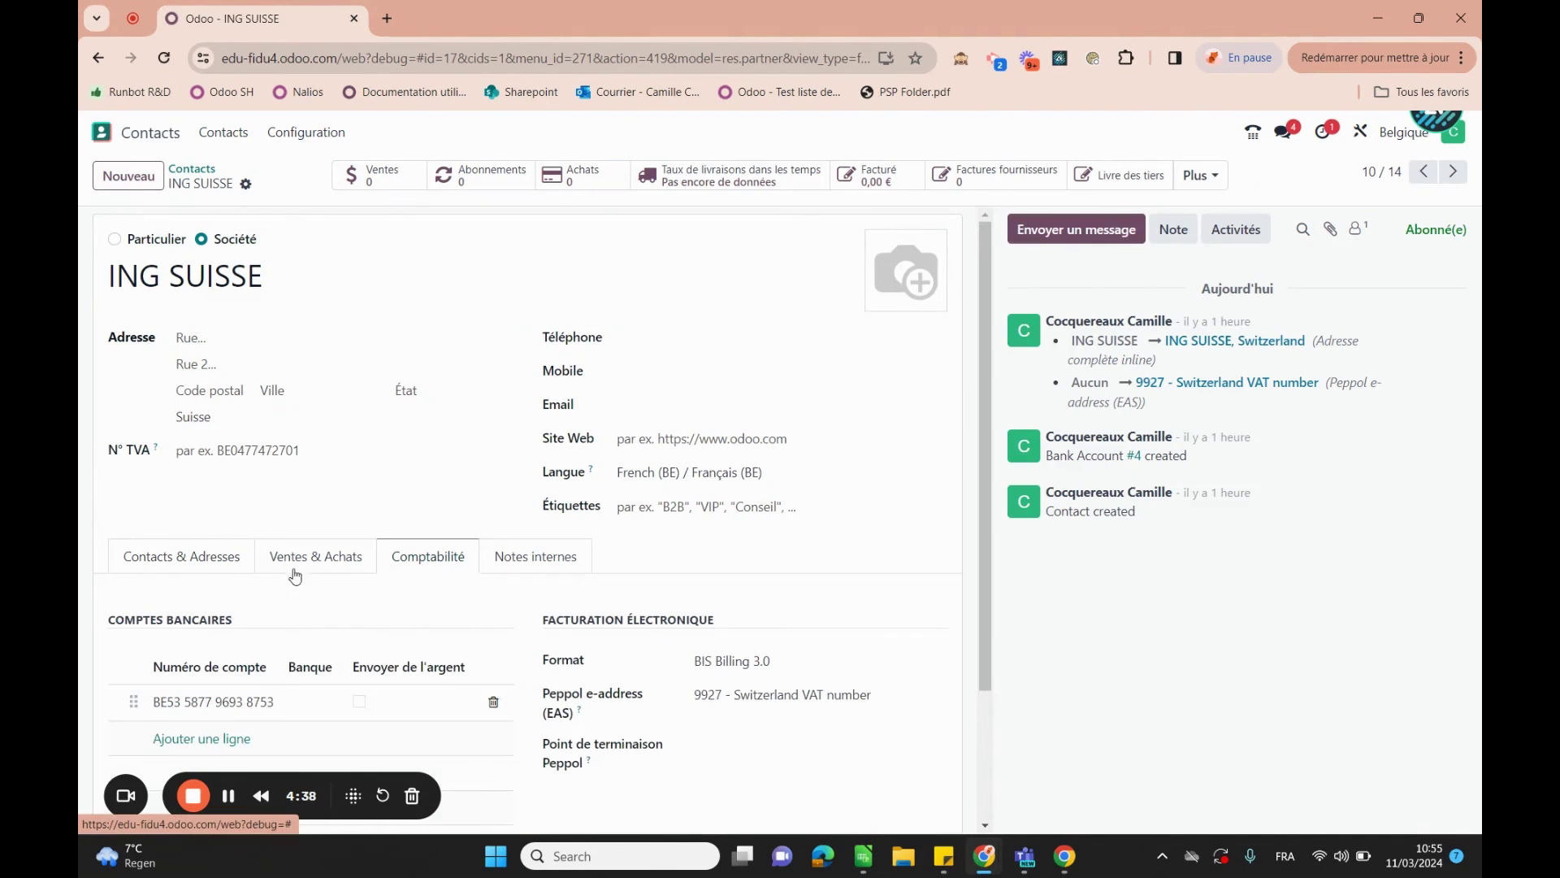
pyautogui.click(248, 701)
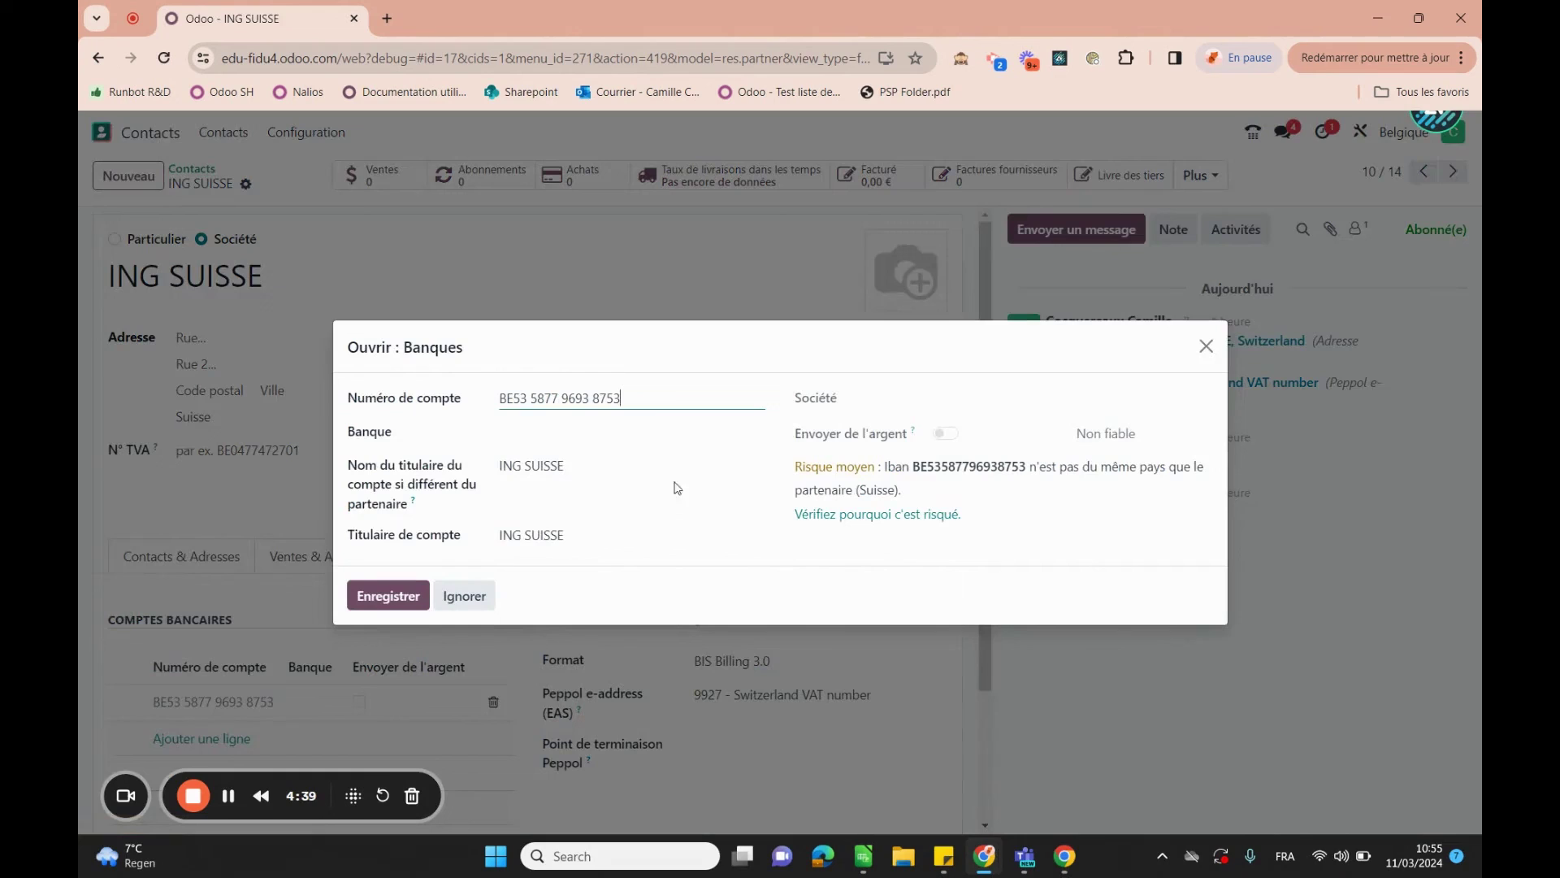
pyautogui.click(947, 435)
pyautogui.click(1206, 347)
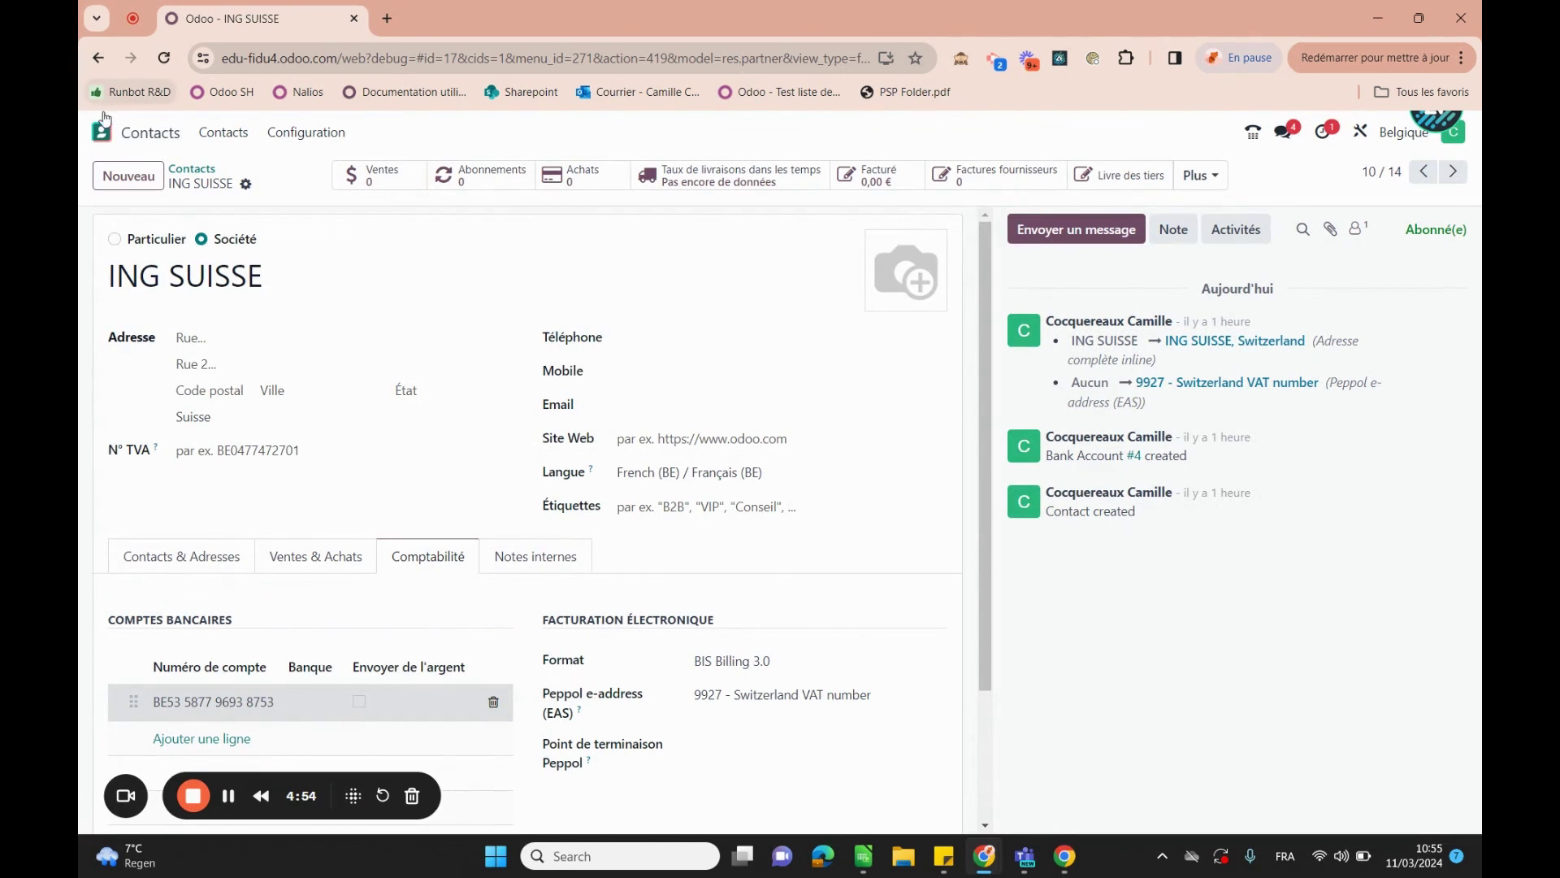
pyautogui.click(105, 137)
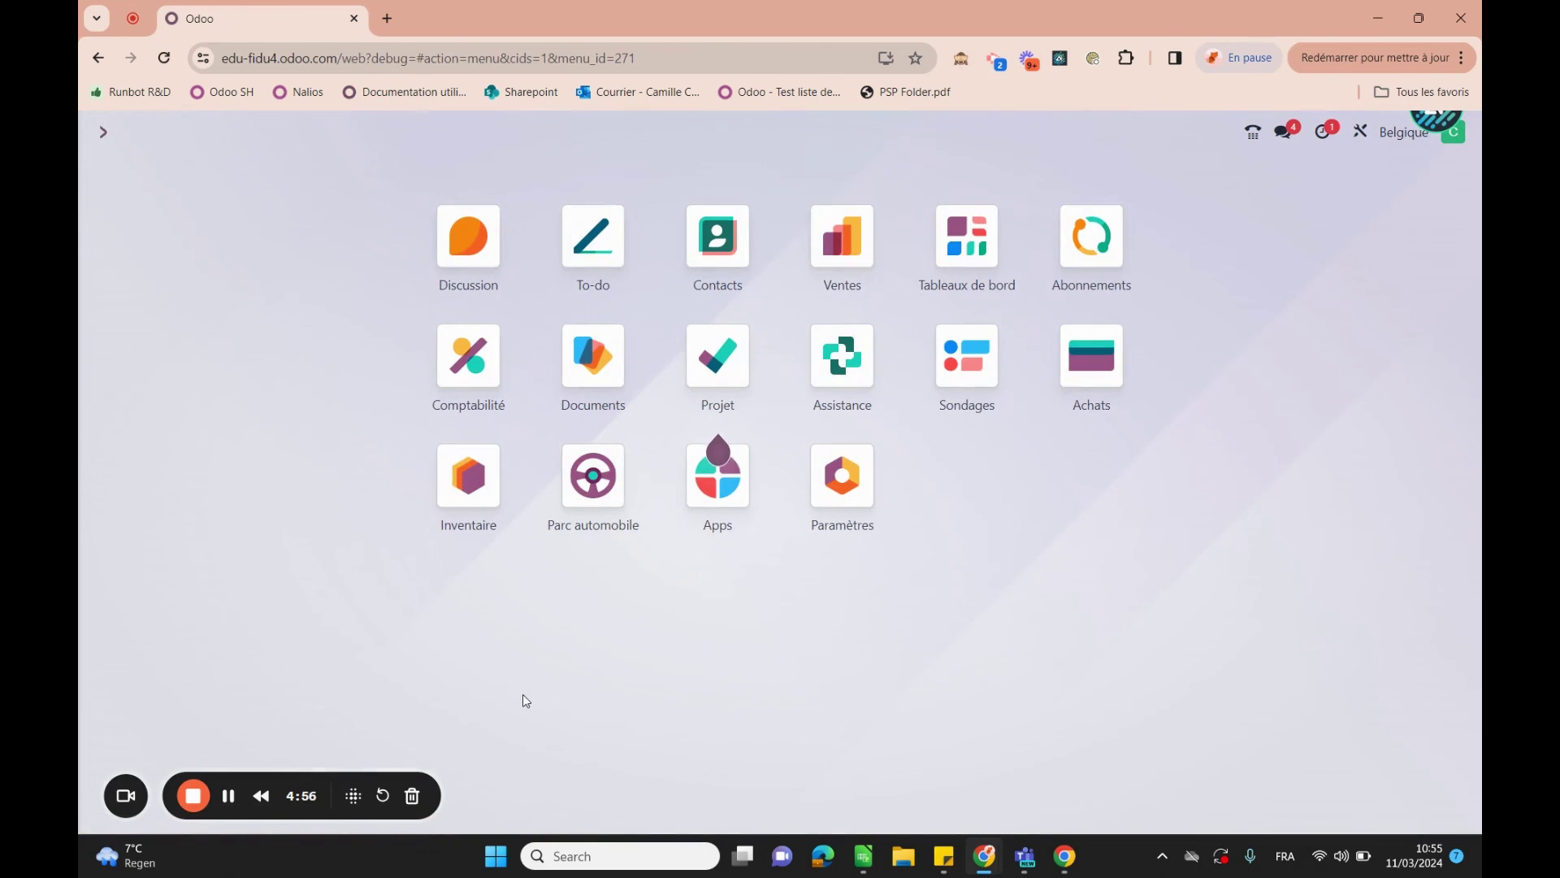
pyautogui.click(193, 796)
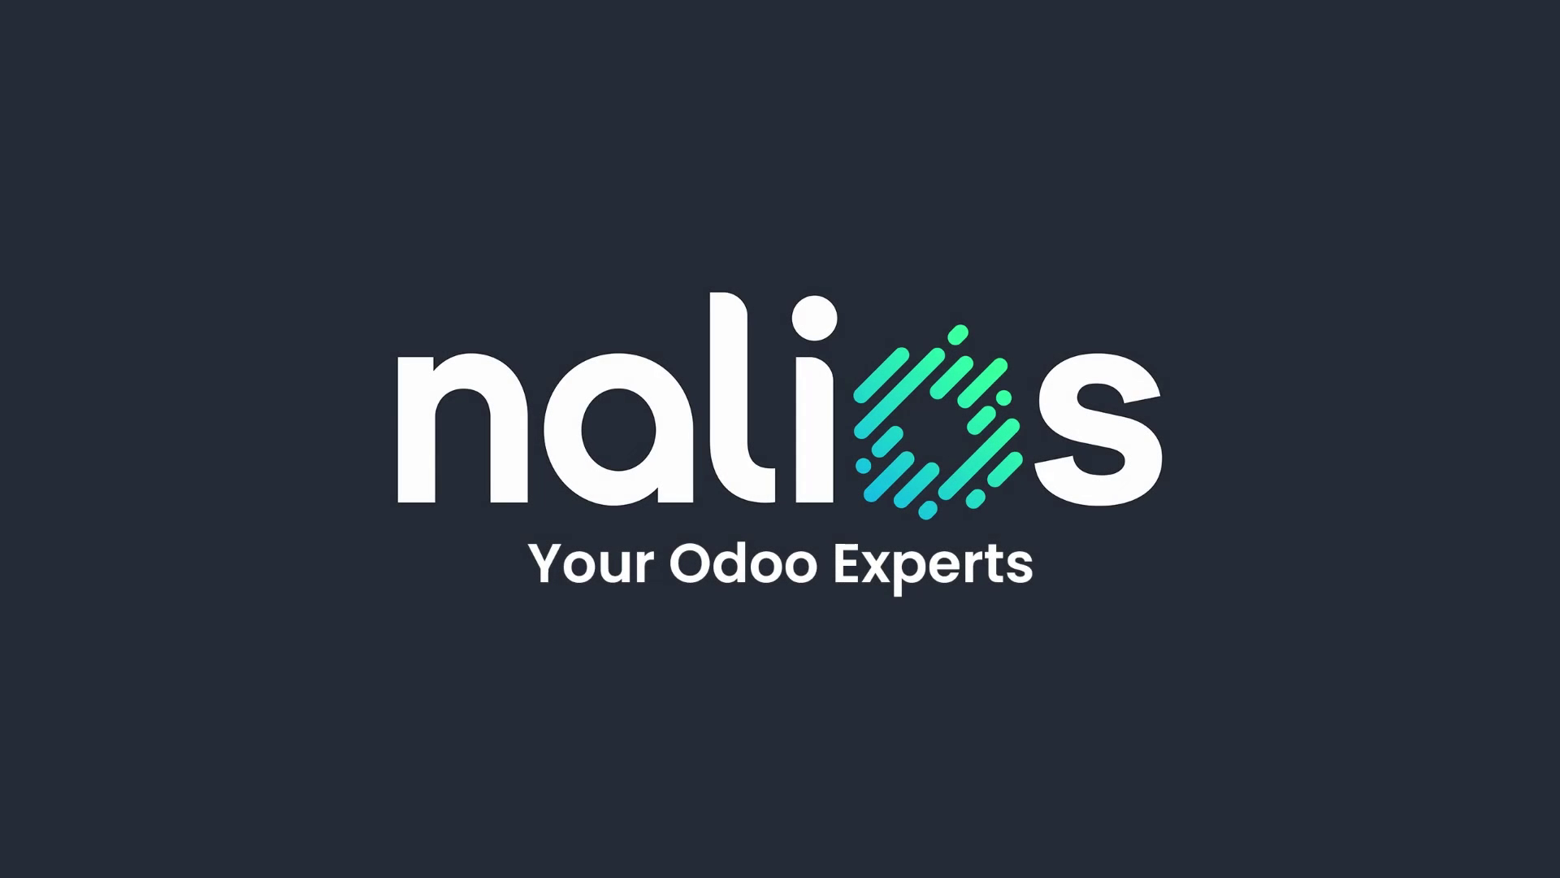